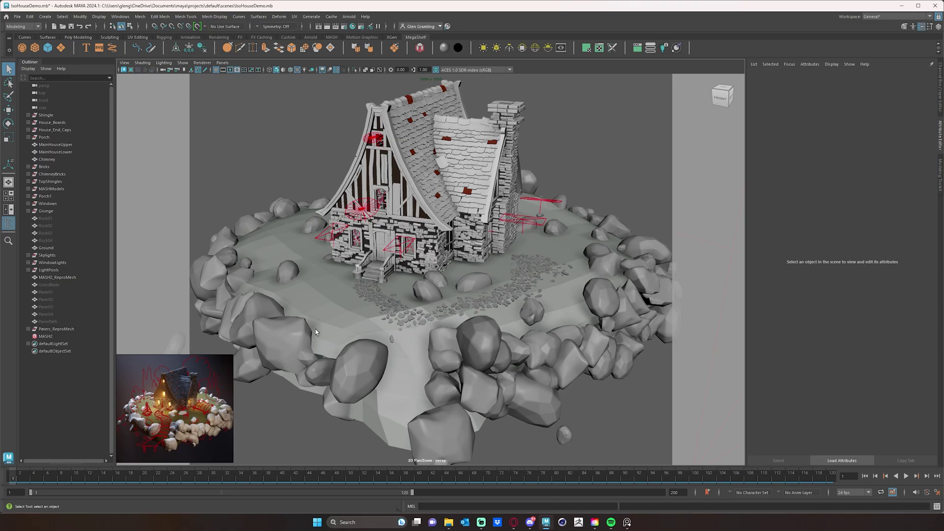
Inspect the vertices of the scattered rock mesh MASH2_ReproMesh, return to object mode and select the whole mesh
{"action": "mouse_move", "coordinate": [463, 278]}
{"action": "left_mouse_down", "text": "alt"}
{"action": "mouse_move", "coordinate": [474, 290]}
{"action": "mouse_move", "coordinate": [478, 278]}
{"action": "left_mouse_up", "text": "alt"}
{"action": "middle_click_drag", "start_coordinate": [477, 278], "coordinate": [459, 283], "text": "alt"}
{"action": "left_click", "coordinate": [69, 278]}
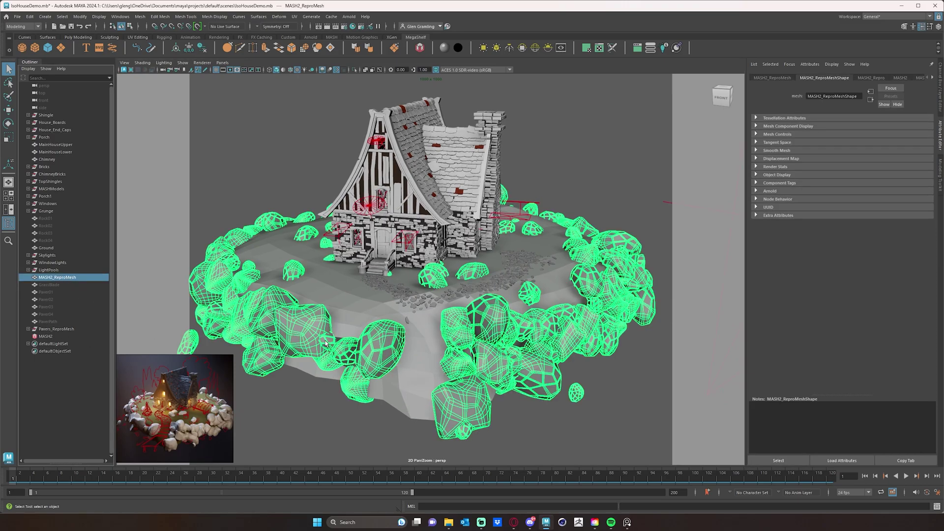
{"action": "right_click_drag", "start_coordinate": [671, 224], "coordinate": [537, 231]}
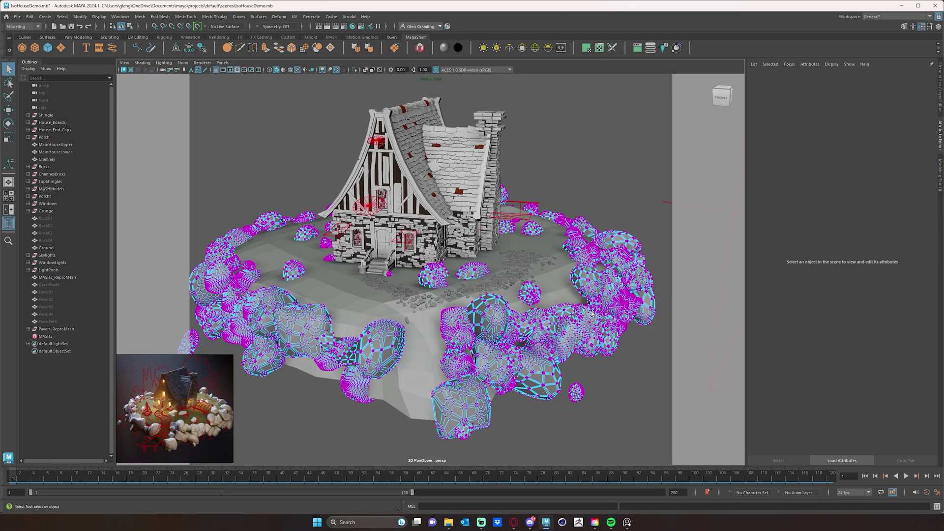
{"action": "right_click_drag", "start_coordinate": [627, 268], "coordinate": [663, 252]}
{"action": "left_click", "coordinate": [601, 188]}
{"action": "left_click_drag", "start_coordinate": [600, 188], "coordinate": [573, 226], "text": "alt"}
{"action": "left_click_drag", "start_coordinate": [582, 309], "coordinate": [571, 305], "text": "alt"}
{"action": "left_click", "coordinate": [583, 294]}
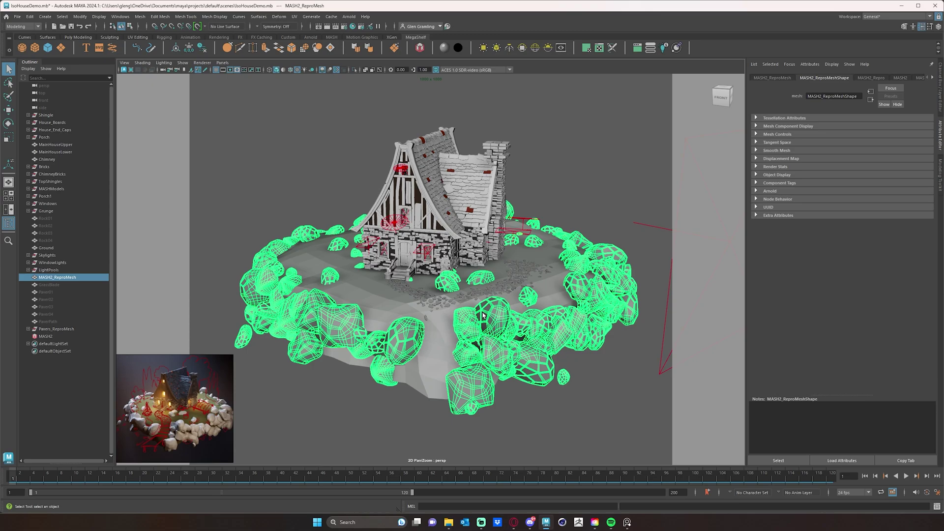
Delete the MASH2 network node while keeping the rock mesh it generated
{"action": "left_click_drag", "start_coordinate": [326, 256], "coordinate": [345, 160], "text": "alt"}
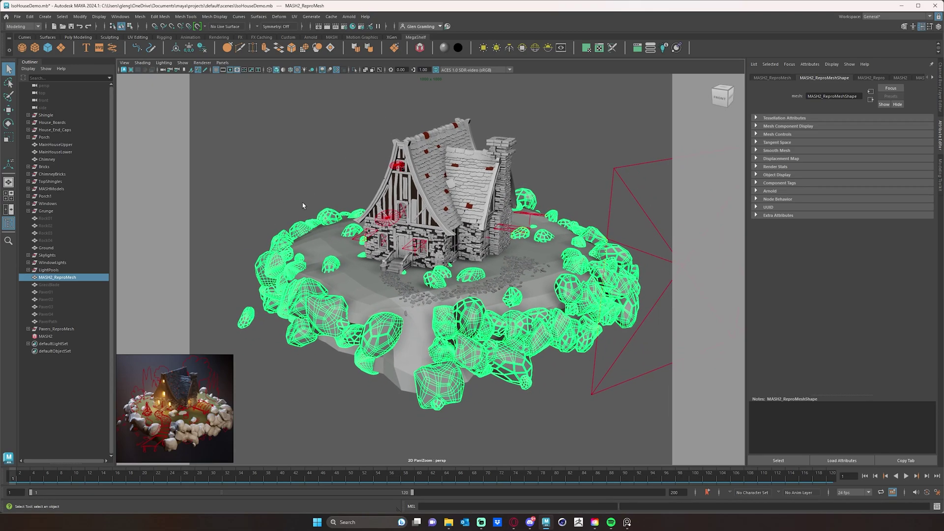
{"action": "left_click", "coordinate": [54, 337]}
{"action": "left_click", "coordinate": [57, 277]}
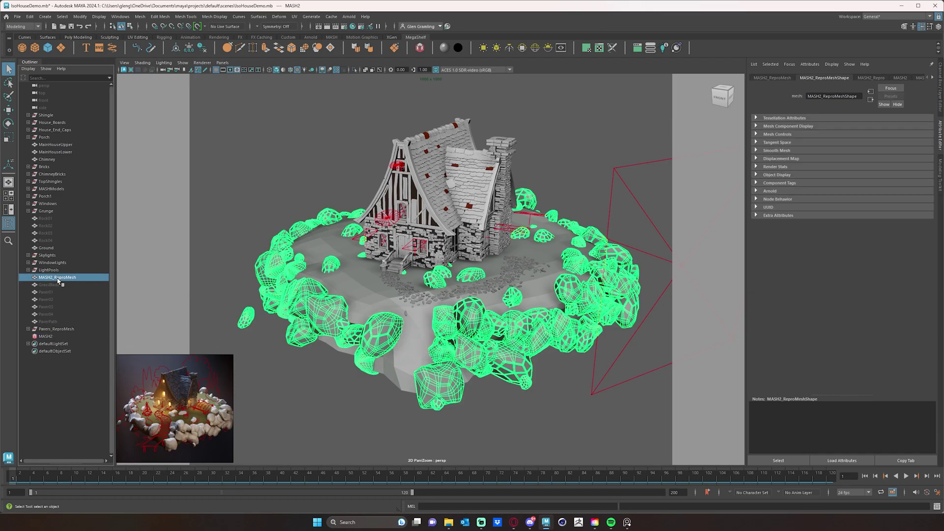
{"action": "left_click", "coordinate": [177, 50]}
{"action": "left_click", "coordinate": [47, 338]}
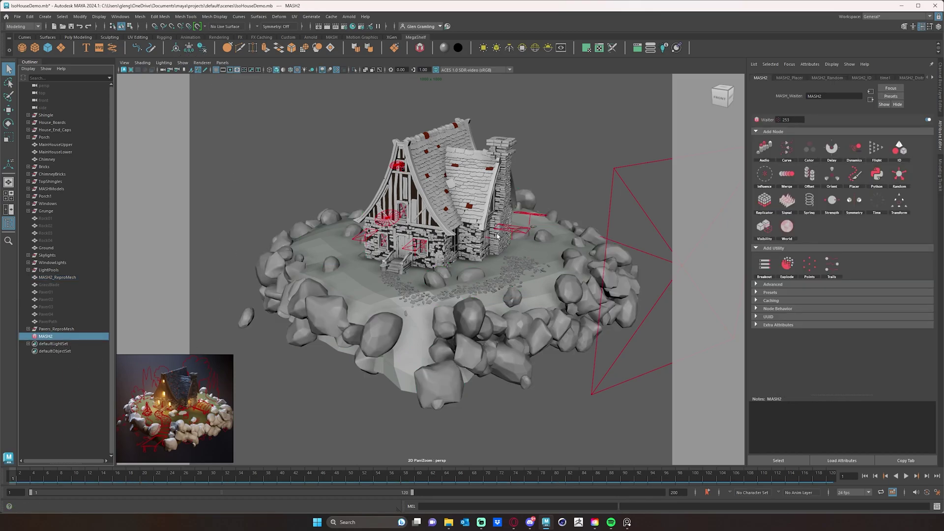
{"action": "key", "text": "Delete"}
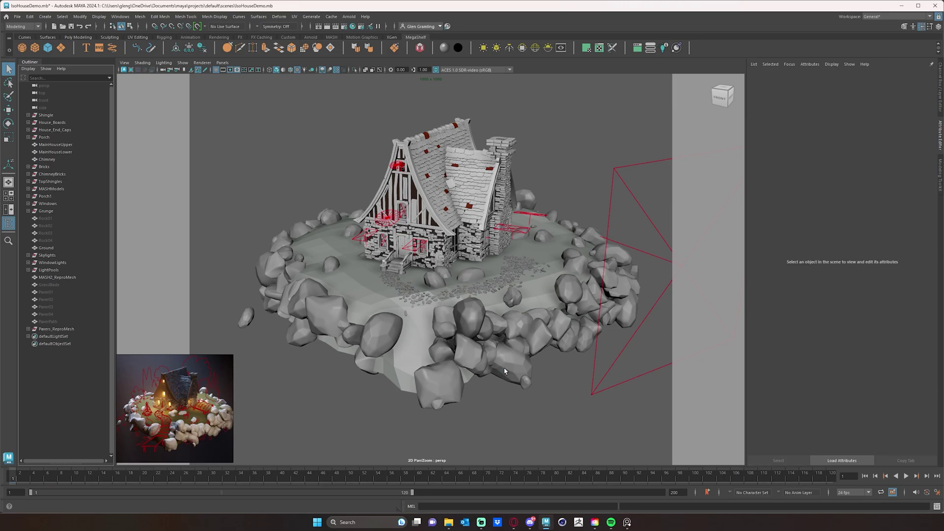
Rename the MASH2_ReproMesh object as Rocks
{"action": "mouse_move", "coordinate": [324, 340]}
{"action": "left_mouse_down", "text": "alt"}
{"action": "mouse_move", "coordinate": [309, 360]}
{"action": "mouse_move", "coordinate": [320, 357]}
{"action": "left_mouse_up", "text": "alt"}
{"action": "mouse_move", "coordinate": [45, 272]}
{"action": "left_mouse_down"}
{"action": "mouse_move", "coordinate": [104, 286]}
{"action": "mouse_move", "coordinate": [57, 280]}
{"action": "left_mouse_up"}
{"action": "double_click", "coordinate": [57, 278]}
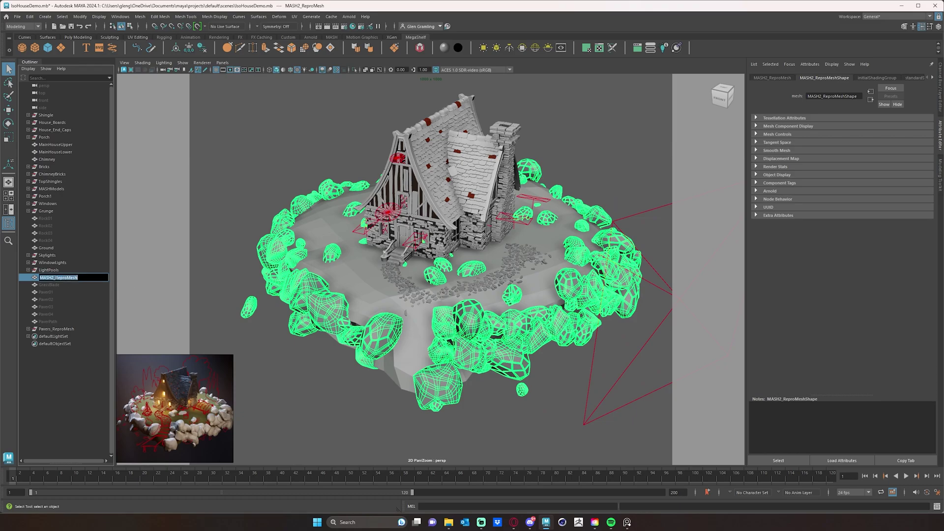
{"action": "type", "text": "Rocks"}
{"action": "key", "text": "Return"}
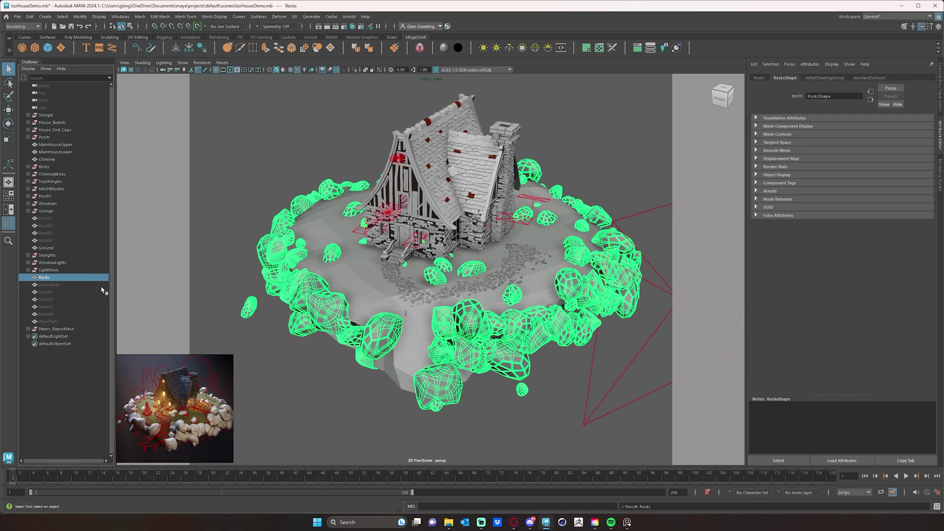
Separate the Rocks mesh into individual rock pieces and expand the resulting group
{"action": "left_click", "coordinate": [141, 16]}
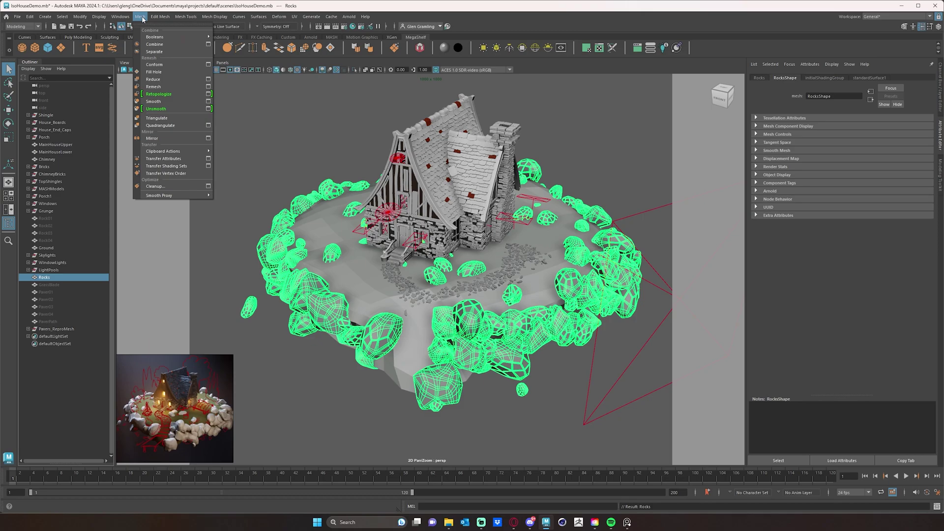
{"action": "left_click", "coordinate": [161, 52]}
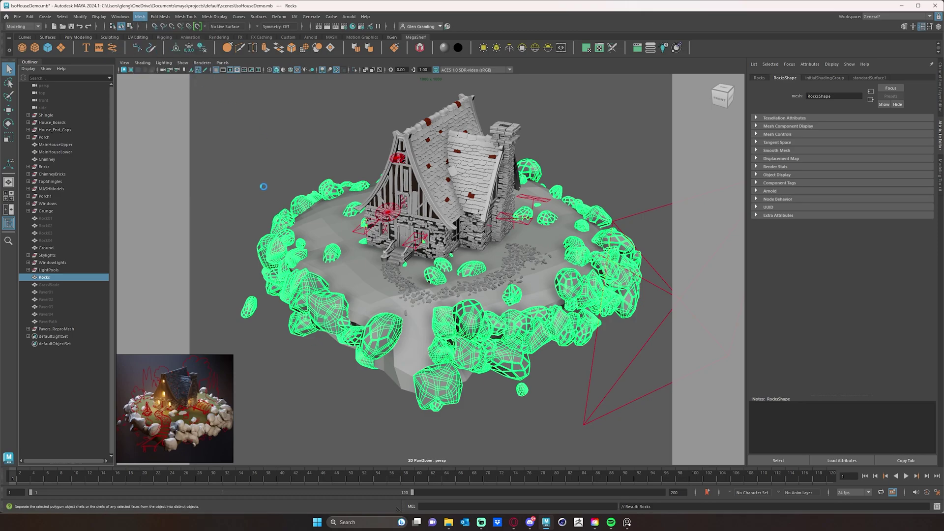
{"action": "left_click", "coordinate": [34, 278]}
{"action": "left_click", "coordinate": [29, 278]}
Clean up all separated rock pieces by deleting their history, freezing their transformations and centering their pivots
{"action": "left_click", "coordinate": [67, 285]}
{"action": "scroll", "coordinate": [103, 347], "scroll_direction": "down", "scroll_amount": 10}
{"action": "scroll", "coordinate": [103, 347], "scroll_direction": "down", "scroll_amount": 15}
{"action": "left_click", "coordinate": [65, 380], "text": "shift"}
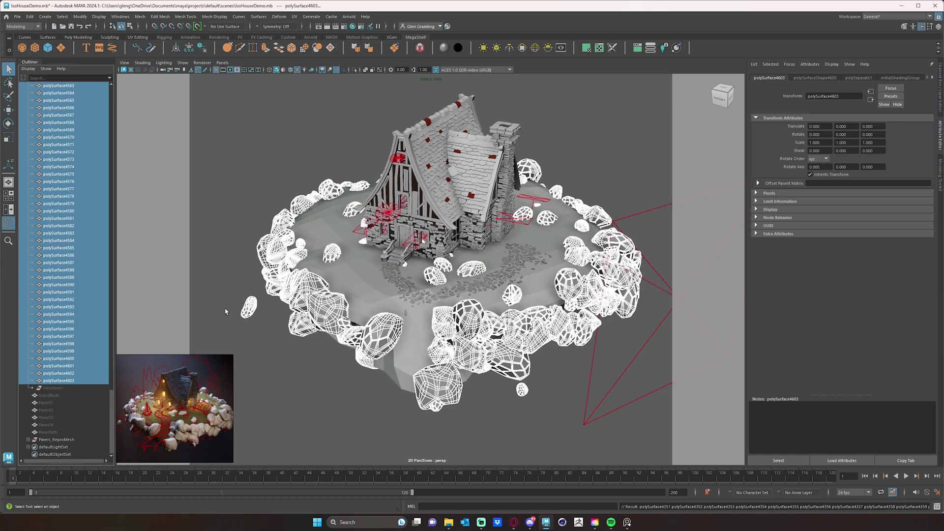
{"action": "left_click", "coordinate": [202, 48]}
{"action": "left_click", "coordinate": [189, 47]}
{"action": "left_click", "coordinate": [175, 52]}
Deselect the rock pieces and collapse the Rocks group in the object list
{"action": "left_click_drag", "start_coordinate": [249, 334], "coordinate": [334, 313], "text": "alt"}
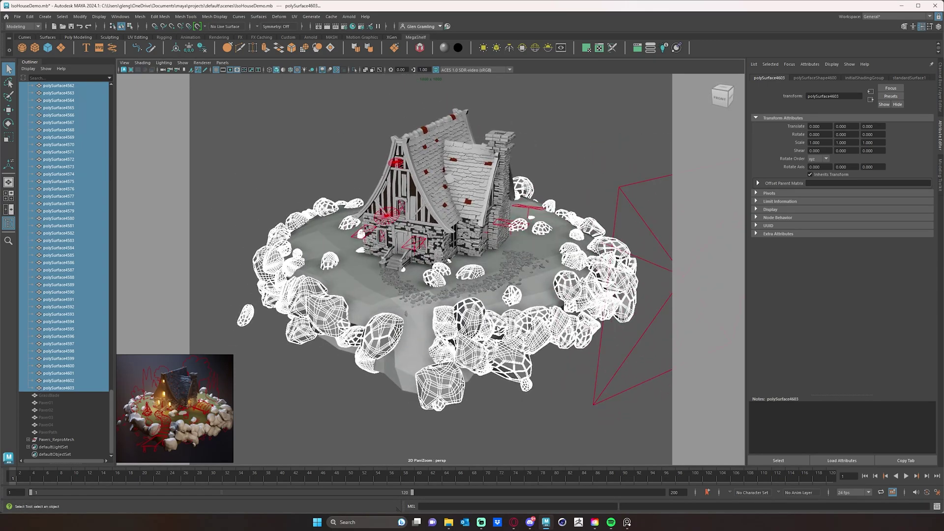
{"action": "left_click_drag", "start_coordinate": [249, 175], "coordinate": [255, 172], "text": "alt"}
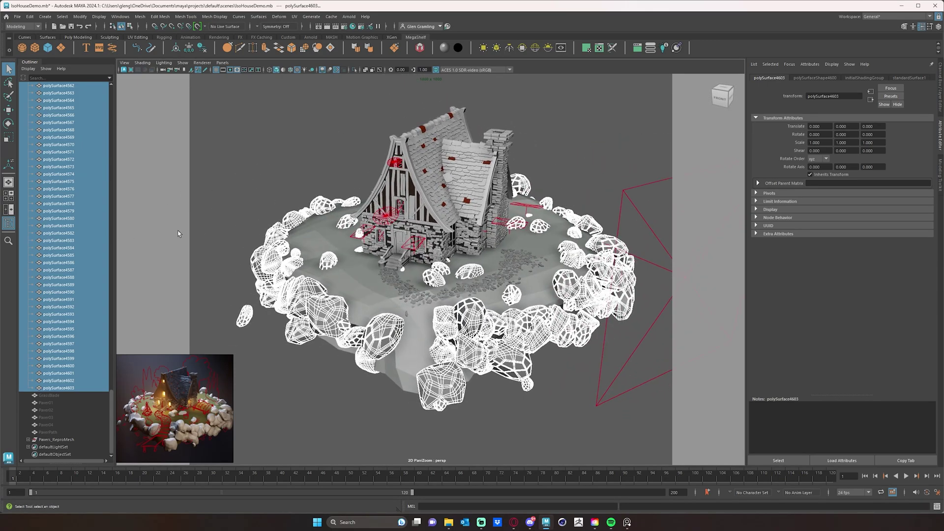
{"action": "left_click_drag", "start_coordinate": [341, 197], "coordinate": [281, 173], "text": "alt"}
{"action": "left_click", "coordinate": [276, 172]}
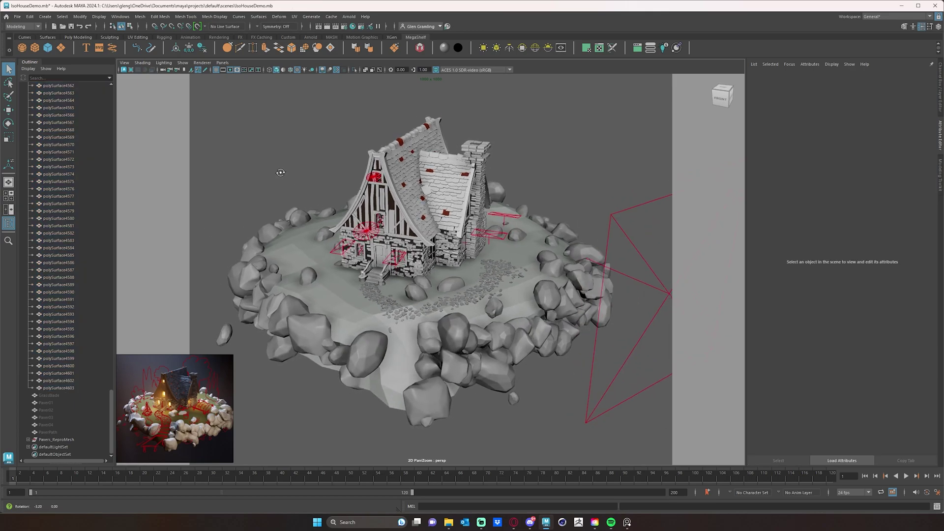
{"action": "left_click_drag", "start_coordinate": [319, 203], "coordinate": [295, 194], "text": "alt"}
{"action": "scroll", "coordinate": [80, 202], "scroll_direction": "up", "scroll_amount": 20}
{"action": "scroll", "coordinate": [81, 202], "scroll_direction": "up", "scroll_amount": 20}
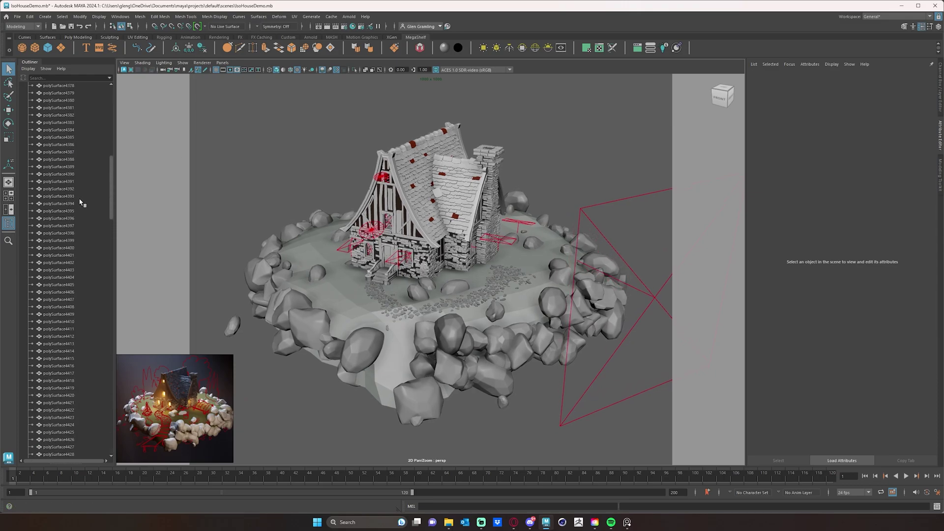
{"action": "left_click", "coordinate": [28, 277]}
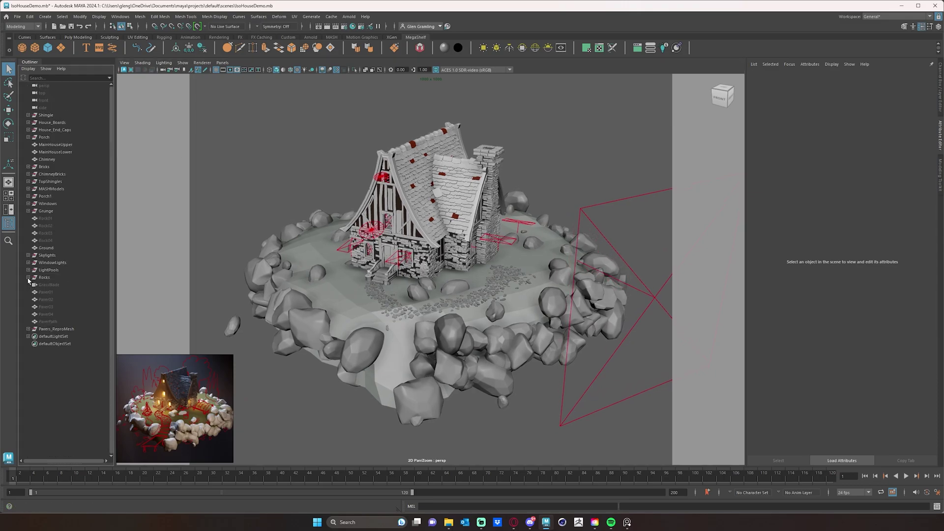
Select the Rocks group and compare the scene with the chimney and roof in the reference image
{"action": "left_click", "coordinate": [44, 277]}
{"action": "left_click_drag", "start_coordinate": [520, 292], "coordinate": [540, 250], "text": "alt"}
{"action": "left_click_drag", "start_coordinate": [467, 337], "coordinate": [500, 326], "text": "alt"}
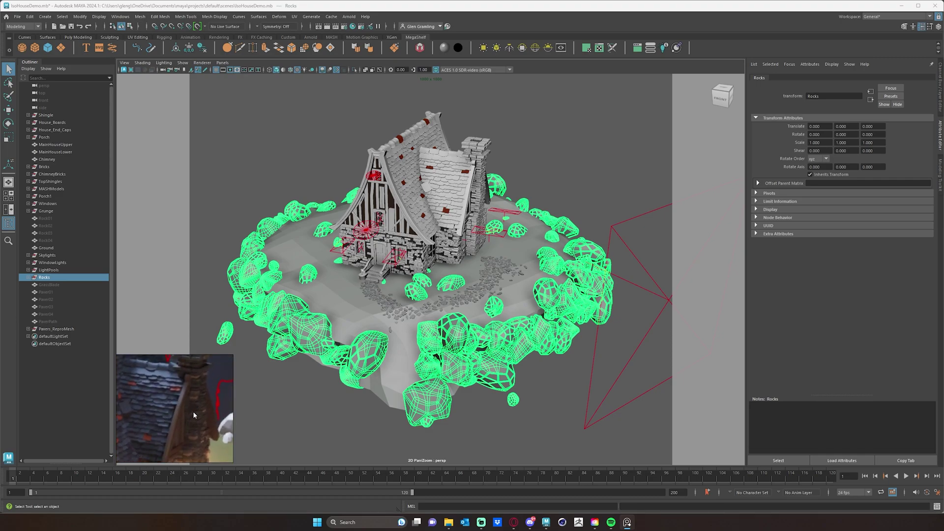
{"action": "scroll", "coordinate": [204, 405], "scroll_direction": "down", "scroll_amount": 1}
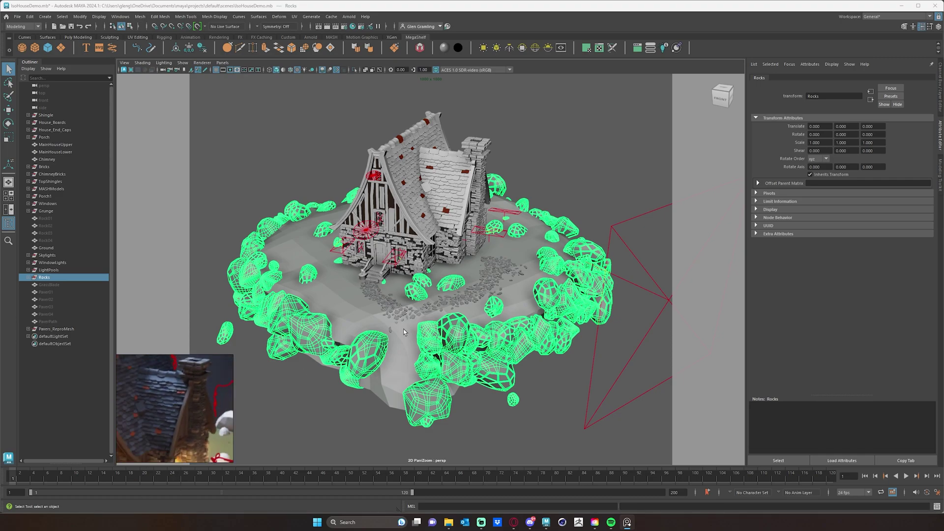
{"action": "middle_click_drag", "start_coordinate": [403, 330], "coordinate": [447, 311], "text": "alt"}
{"action": "left_click_drag", "start_coordinate": [449, 340], "coordinate": [416, 328], "text": "alt"}
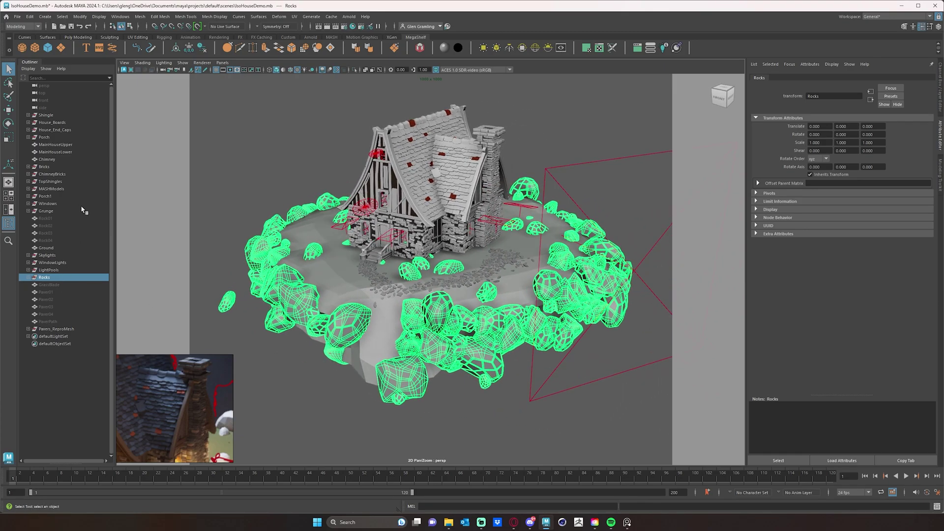
Move the hidden source rocks Rock01 through Rock04 into the MASHModels group
{"action": "left_click", "coordinate": [52, 241]}
{"action": "left_click", "coordinate": [50, 225]}
{"action": "left_click", "coordinate": [49, 219]}
{"action": "left_click", "coordinate": [50, 228]}
{"action": "left_click", "coordinate": [49, 233]}
{"action": "left_click", "coordinate": [50, 240]}
{"action": "left_click", "coordinate": [49, 232]}
{"action": "left_click", "coordinate": [49, 225]}
{"action": "left_click", "coordinate": [48, 219]}
{"action": "left_click", "coordinate": [50, 240], "text": "shift"}
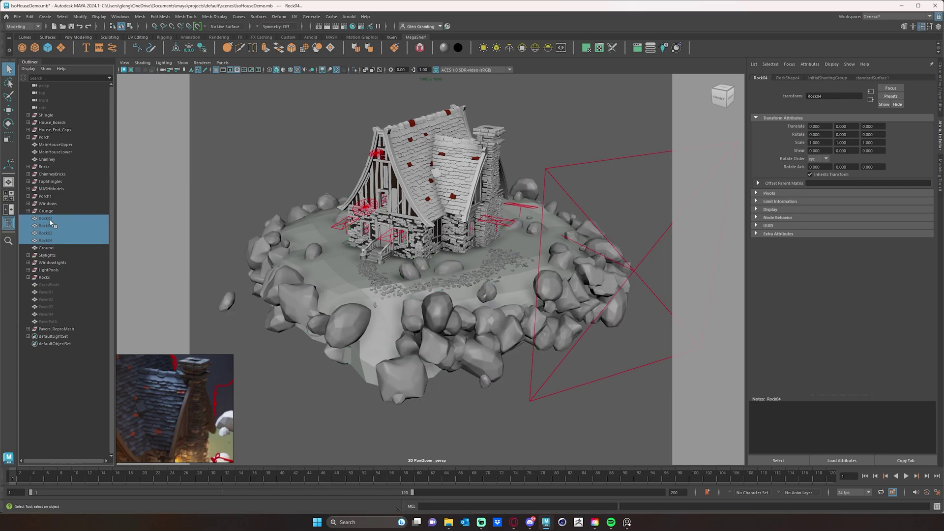
{"action": "left_click_drag", "start_coordinate": [44, 218], "coordinate": [59, 188]}
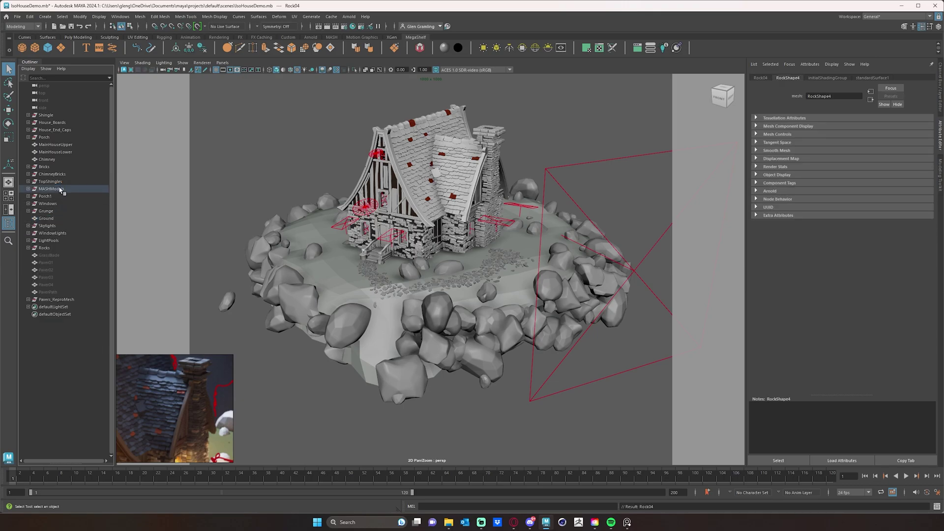
Move the hidden paver source models, Paver01 through Paver04 and PaverPath, into the MASHModels group
{"action": "left_click", "coordinate": [49, 263]}
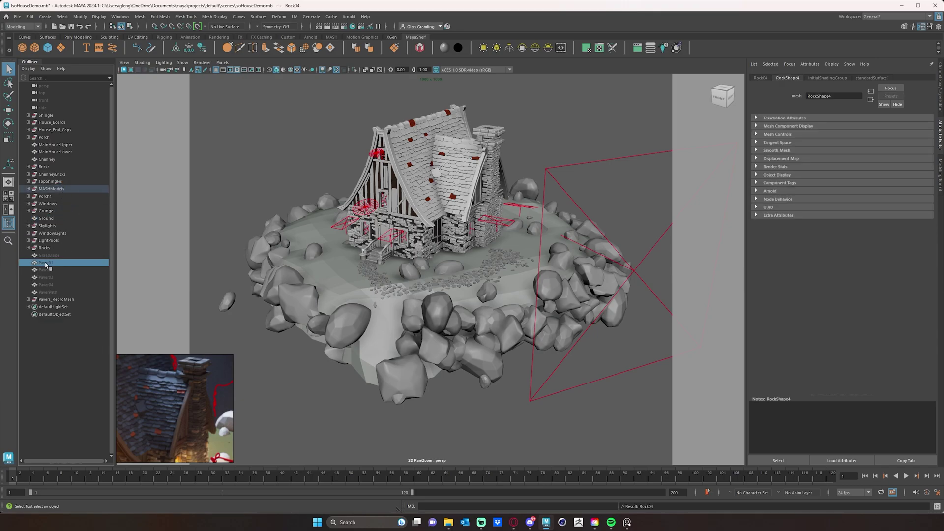
{"action": "left_click", "coordinate": [45, 292], "text": "shift"}
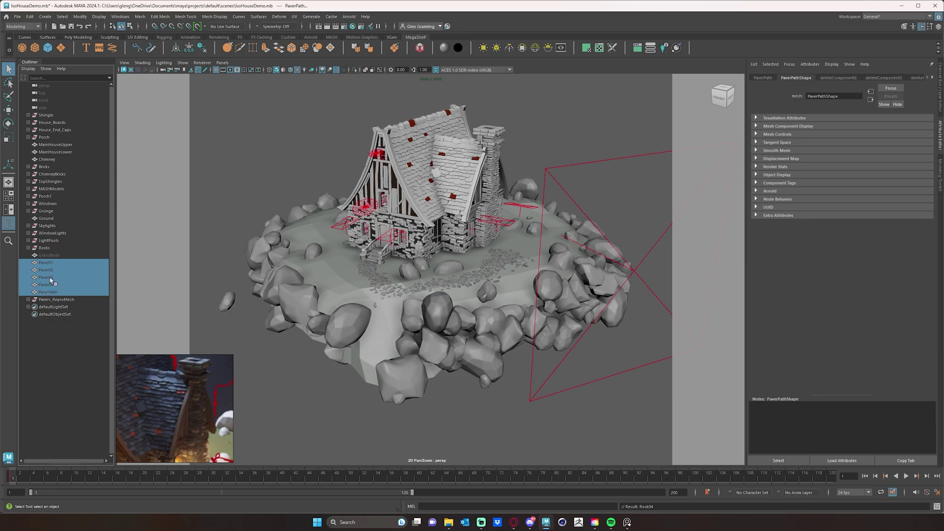
{"action": "middle_click_drag", "start_coordinate": [43, 262], "coordinate": [43, 259]}
{"action": "left_click_drag", "start_coordinate": [43, 263], "coordinate": [59, 190]}
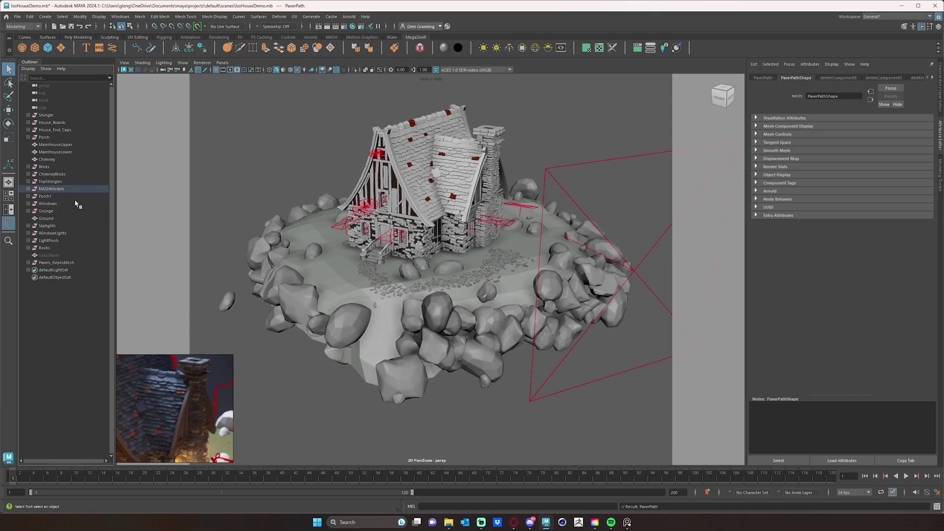
{"action": "left_click", "coordinate": [47, 220]}
{"action": "left_click", "coordinate": [46, 343]}
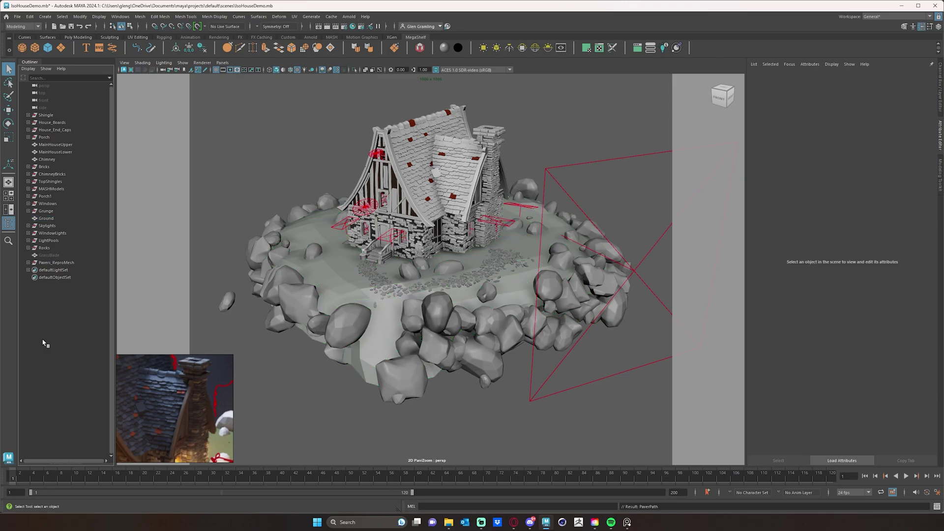
{"action": "left_click", "coordinate": [45, 219]}
{"action": "left_click", "coordinate": [68, 324]}
{"action": "left_click_drag", "start_coordinate": [461, 283], "coordinate": [374, 291], "text": "alt"}
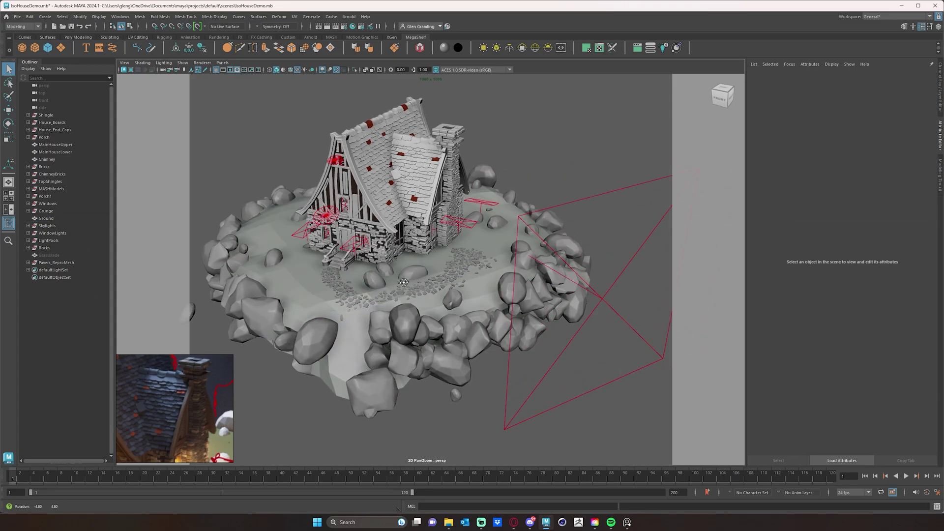
{"action": "middle_click_drag", "start_coordinate": [359, 294], "coordinate": [403, 279], "text": "alt"}
{"action": "left_click_drag", "start_coordinate": [390, 290], "coordinate": [364, 292], "text": "alt"}
Assign the existing ChimneyBrickSS material to every rock piece in the Rocks group
{"action": "left_click", "coordinate": [28, 247]}
{"action": "left_click", "coordinate": [28, 247]}
{"action": "left_click", "coordinate": [28, 248]}
{"action": "left_click", "coordinate": [58, 270]}
{"action": "scroll", "coordinate": [88, 340], "scroll_direction": "down", "scroll_amount": 20}
{"action": "scroll", "coordinate": [88, 341], "scroll_direction": "down", "scroll_amount": 15}
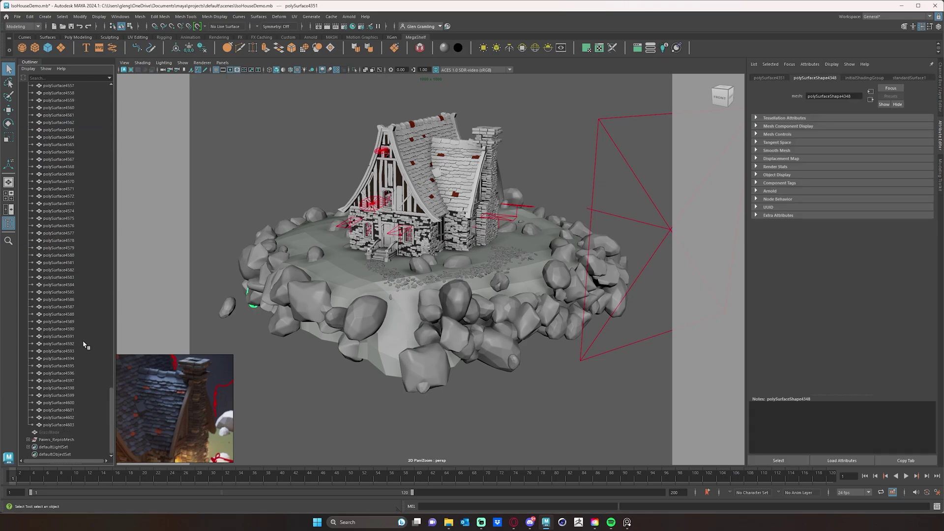
{"action": "left_click", "coordinate": [58, 424], "text": "shift"}
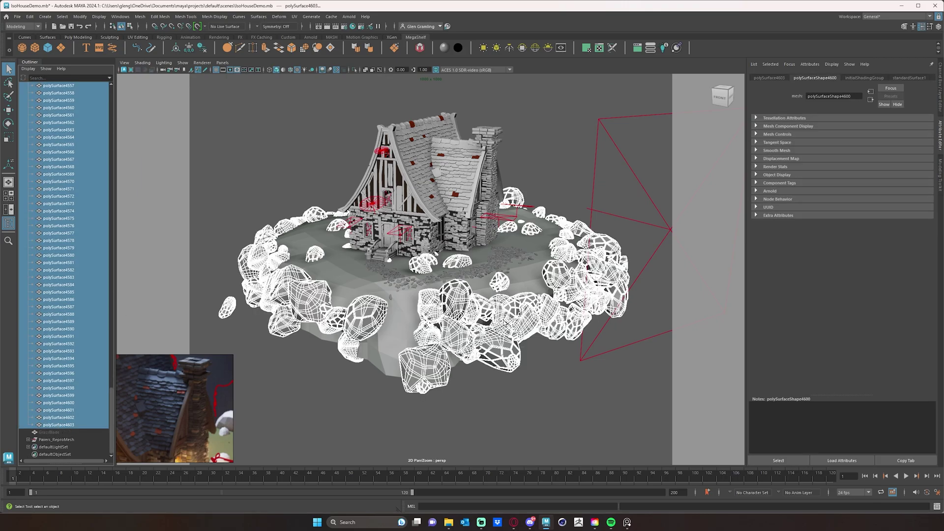
{"action": "right_click", "coordinate": [503, 303]}
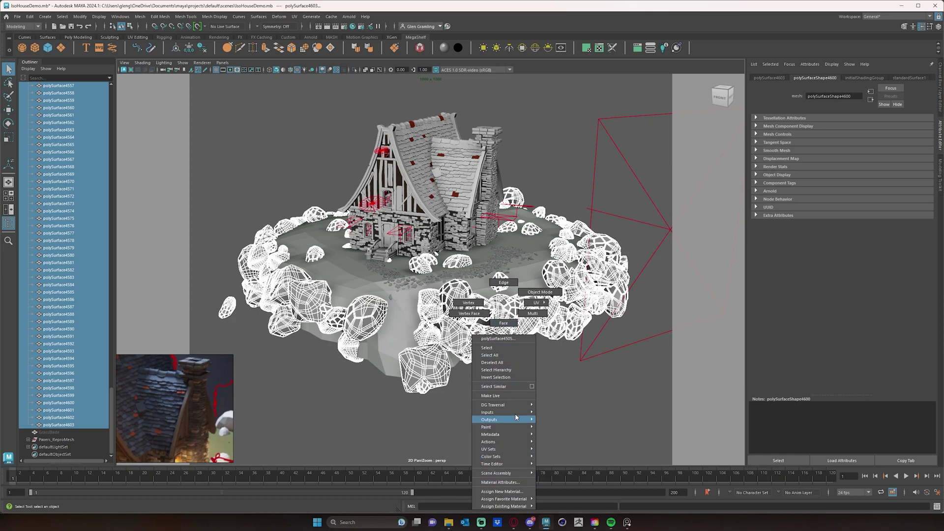
{"action": "mouse_move", "coordinate": [500, 506]}
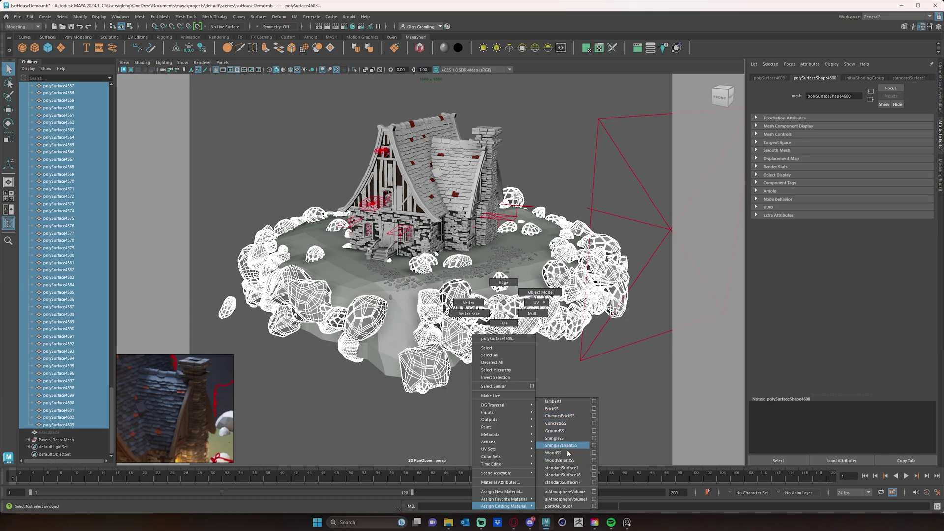
{"action": "left_click", "coordinate": [568, 416]}
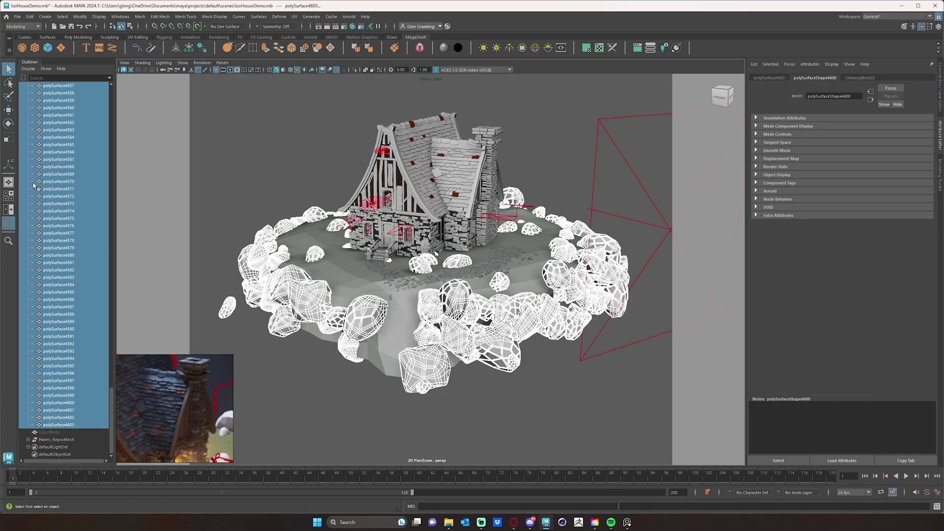
Assign the existing ChimneyBrickSS material to every paver piece in the paver group
{"action": "scroll", "coordinate": [42, 117], "scroll_direction": "up", "scroll_amount": 10}
{"action": "scroll", "coordinate": [42, 117], "scroll_direction": "up", "scroll_amount": 20}
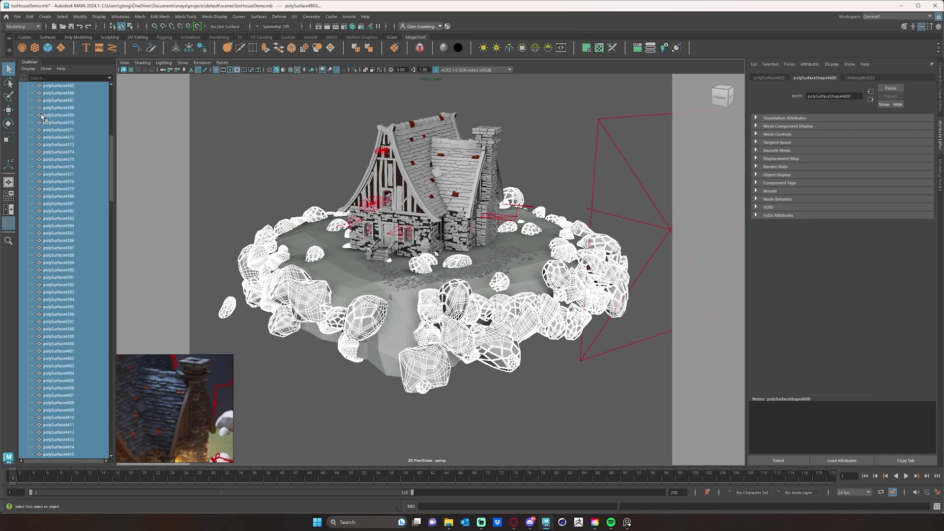
{"action": "left_click", "coordinate": [28, 249]}
{"action": "left_click", "coordinate": [55, 263]}
{"action": "left_click", "coordinate": [28, 263]}
{"action": "left_click", "coordinate": [63, 271]}
{"action": "scroll", "coordinate": [73, 302], "scroll_direction": "down", "scroll_amount": 15}
{"action": "scroll", "coordinate": [78, 305], "scroll_direction": "down", "scroll_amount": 10}
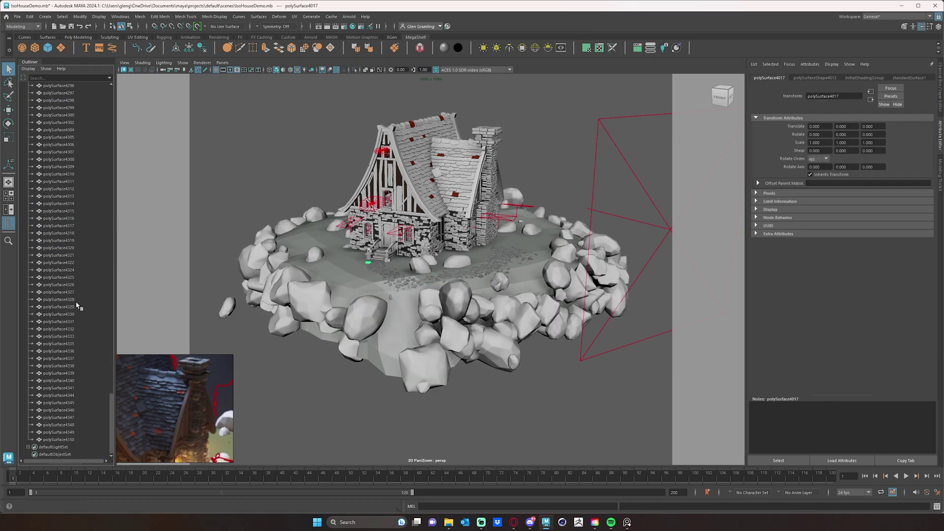
{"action": "left_click", "coordinate": [63, 440], "text": "shift"}
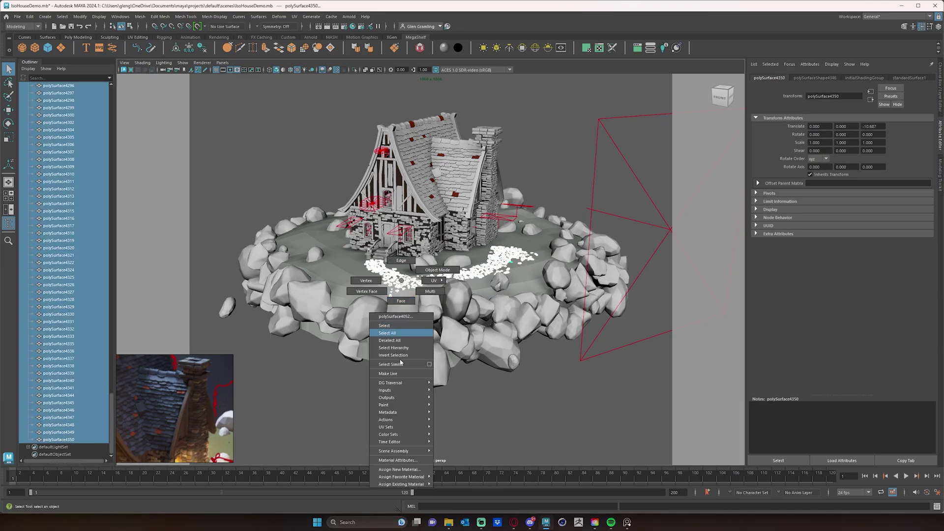
{"action": "mouse_move", "coordinate": [403, 485]}
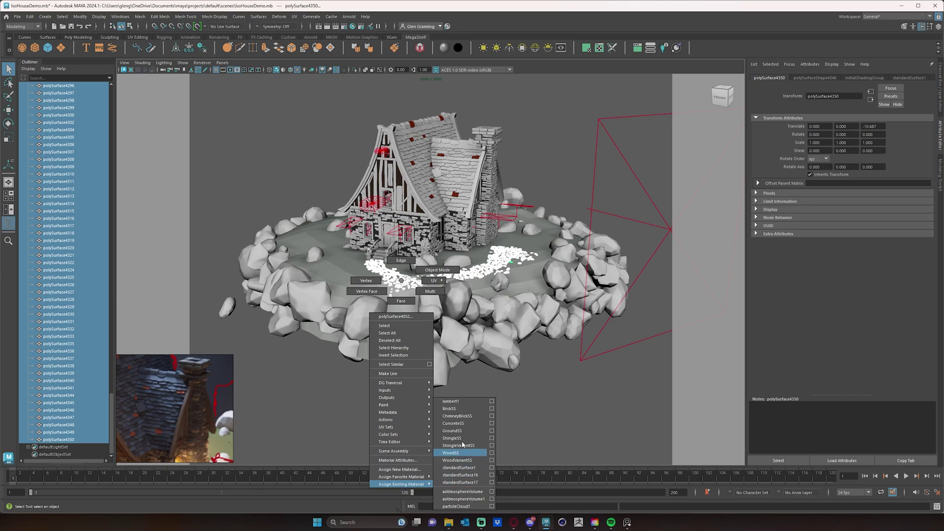
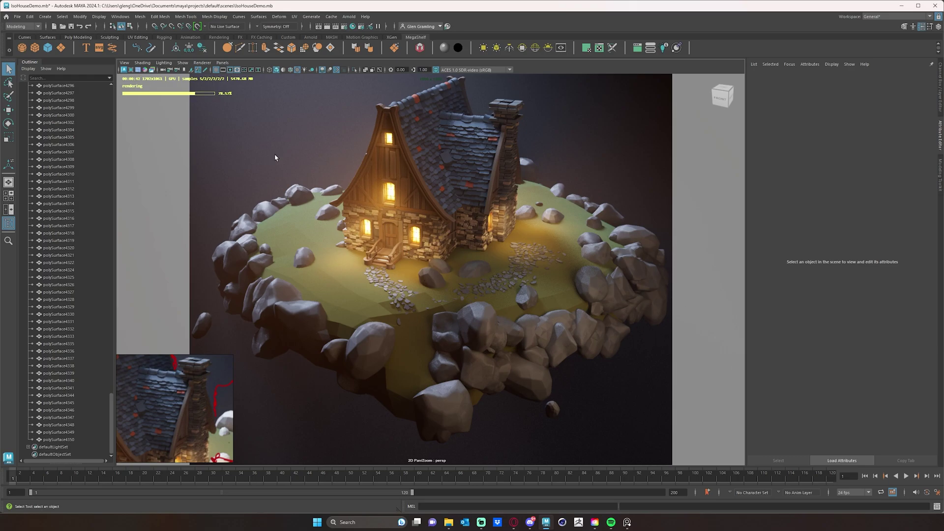
Open the ChimneyBrickSS material of a foreground rock and the aiColorJitter5 node feeding its base color
{"action": "scroll", "coordinate": [475, 232], "scroll_direction": "up", "scroll_amount": 1}
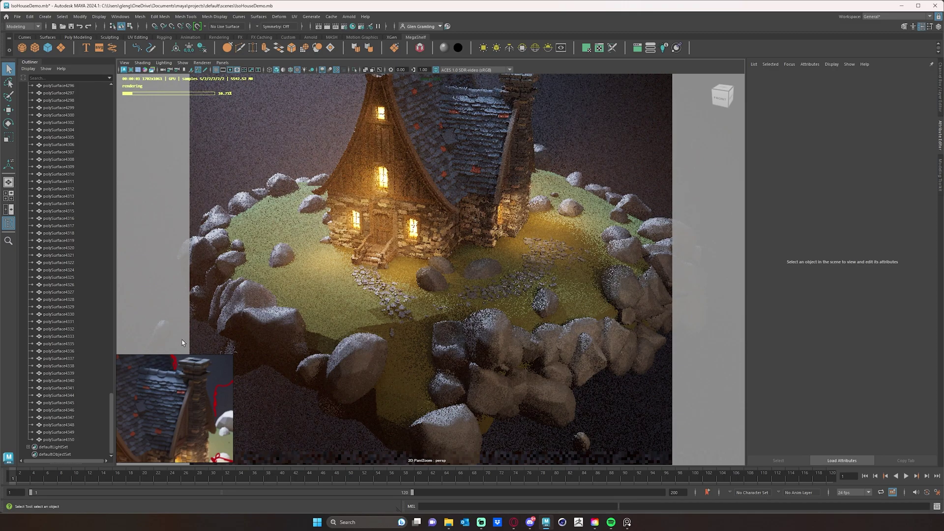
{"action": "left_click", "coordinate": [502, 338]}
{"action": "right_click", "coordinate": [498, 302]}
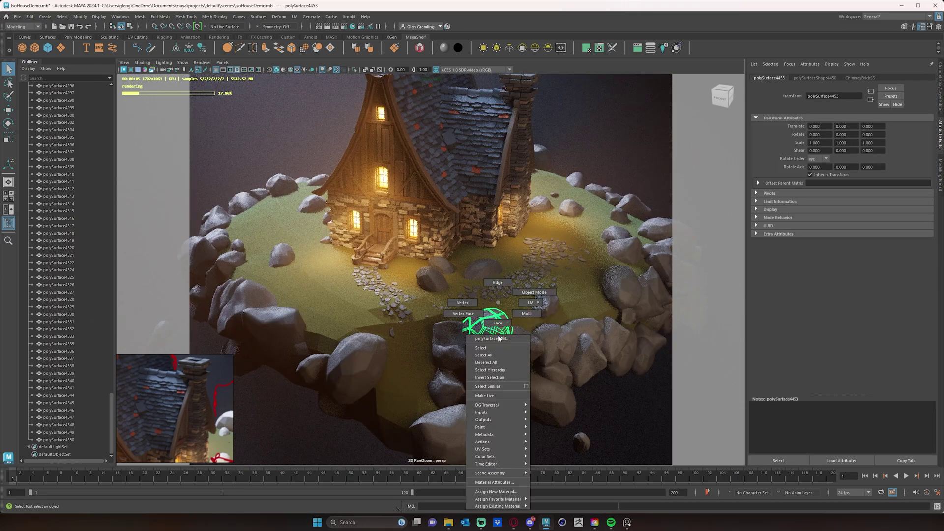
{"action": "left_click", "coordinate": [496, 482]}
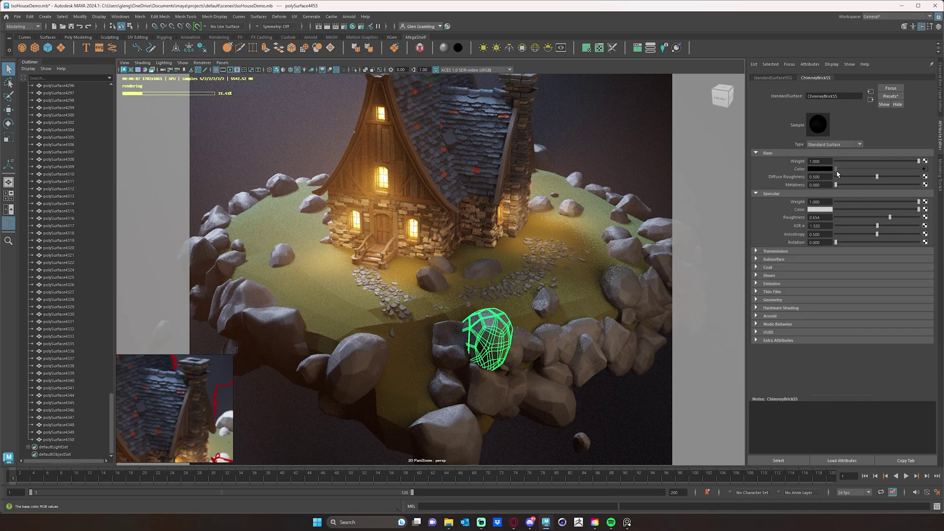
{"action": "left_click", "coordinate": [926, 169]}
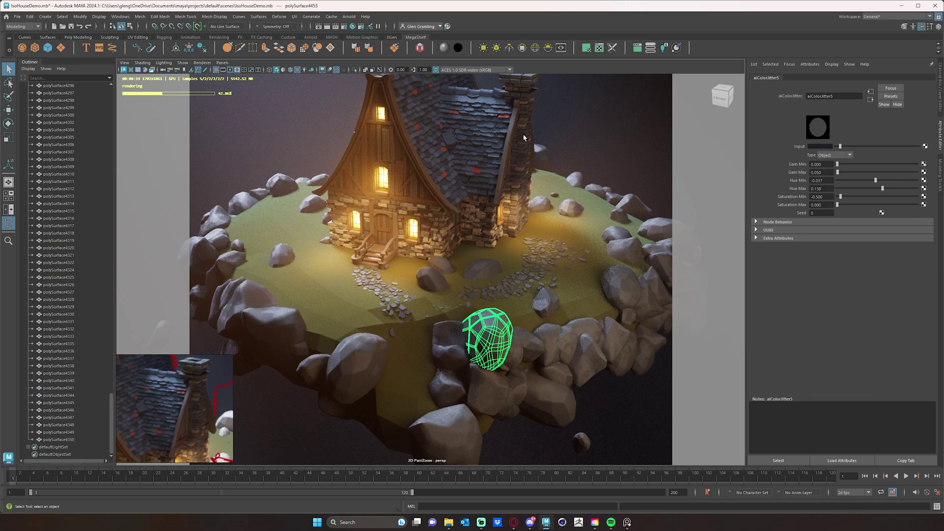
Try Gain Min values of 0.05 and 1 on the color jitter, and settle on 0.1
{"action": "left_click_drag", "start_coordinate": [839, 167], "coordinate": [839, 169]}
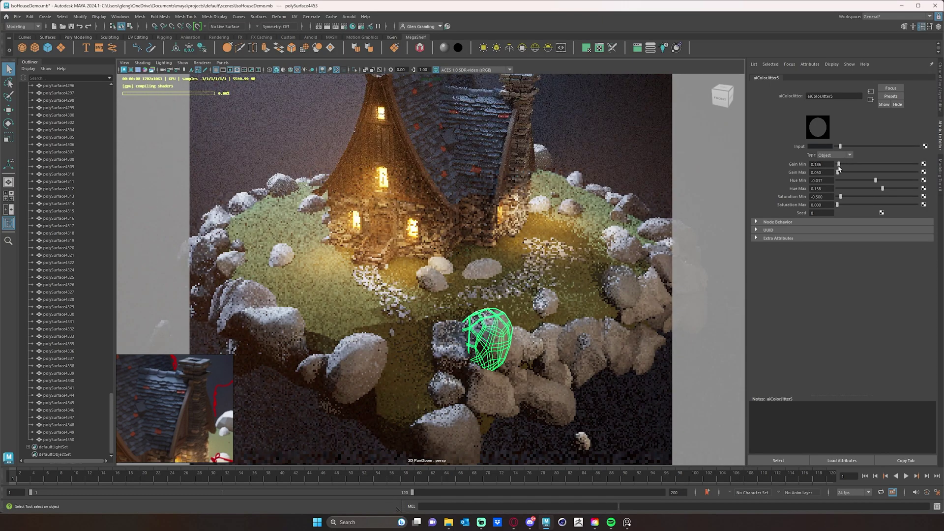
{"action": "left_click_drag", "start_coordinate": [839, 168], "coordinate": [811, 164]}
{"action": "type", "text": "0.05"}
{"action": "key", "text": "Return"}
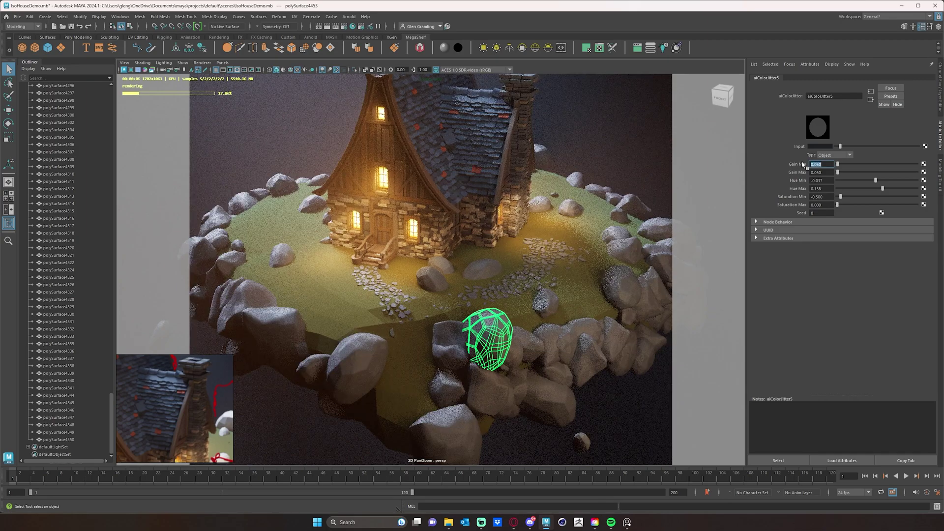
{"action": "type", "text": "1"}
{"action": "key", "text": "Return"}
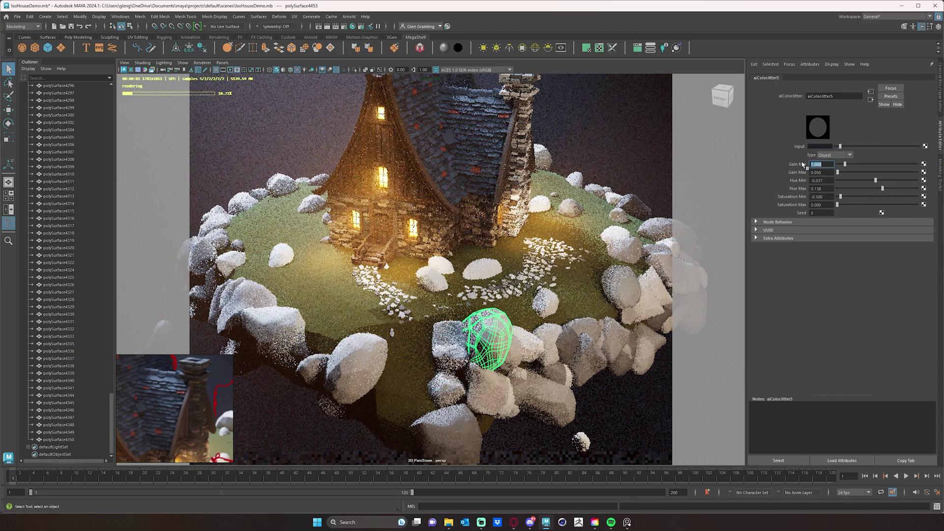
{"action": "type", "text": "0"}
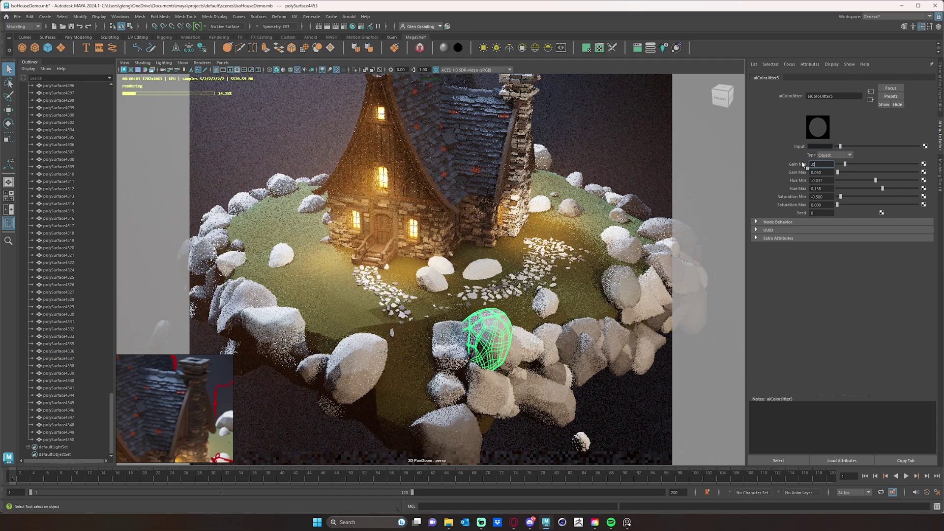
{"action": "type", "text": ".1"}
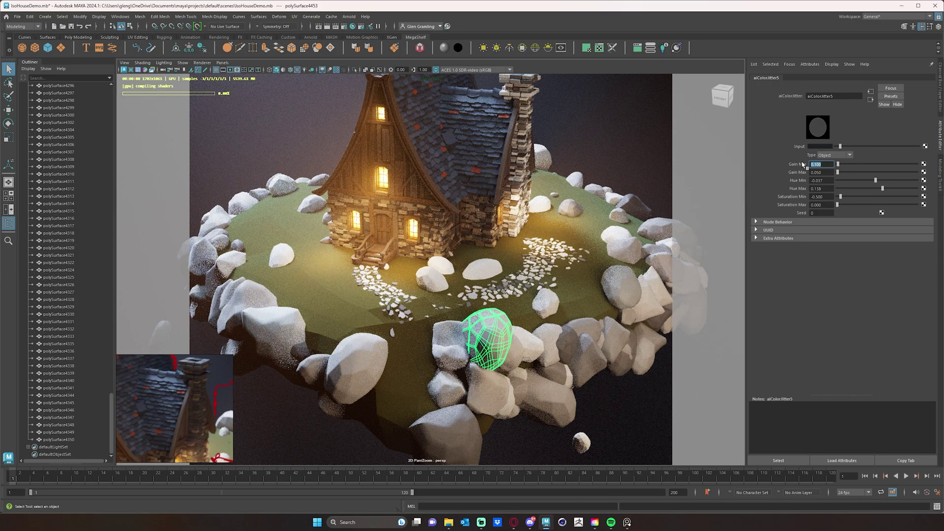
{"action": "key", "text": "Return"}
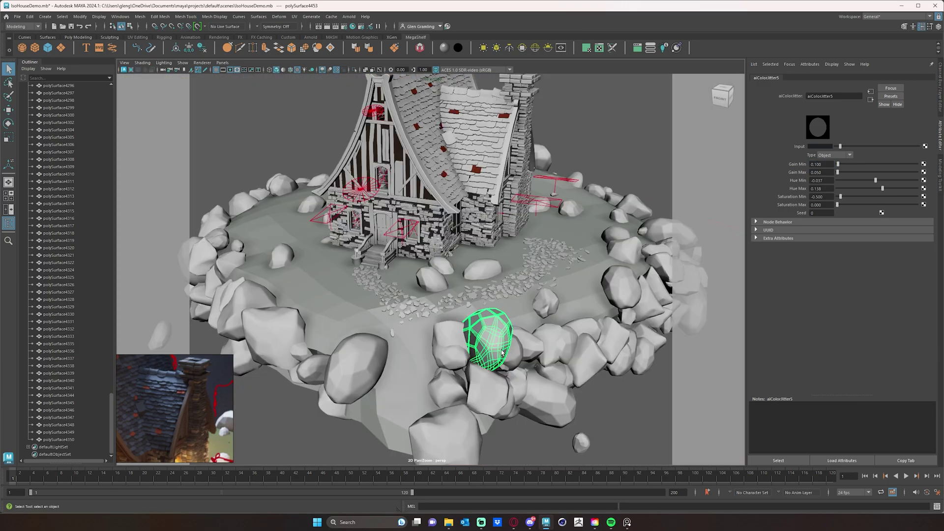
Raise a rock slightly in the front pile, beside the large foreground rocks
{"action": "left_click_drag", "start_coordinate": [501, 349], "coordinate": [489, 350], "text": "alt"}
{"action": "left_click", "coordinate": [445, 352]}
{"action": "key", "text": "w"}
{"action": "left_click_drag", "start_coordinate": [449, 321], "coordinate": [449, 309]}
{"action": "left_click", "coordinate": [436, 364]}
Raise the oval rock in the middle of the front pile by about 84 units
{"action": "mouse_move", "coordinate": [434, 370]}
{"action": "left_mouse_down", "text": "alt"}
{"action": "mouse_move", "coordinate": [432, 356]}
{"action": "mouse_move", "coordinate": [423, 359]}
{"action": "mouse_move", "coordinate": [455, 360]}
{"action": "mouse_move", "coordinate": [418, 365]}
{"action": "left_mouse_up", "text": "alt"}
{"action": "left_click_drag", "start_coordinate": [550, 349], "coordinate": [541, 368], "text": "alt"}
{"action": "left_click", "coordinate": [561, 351]}
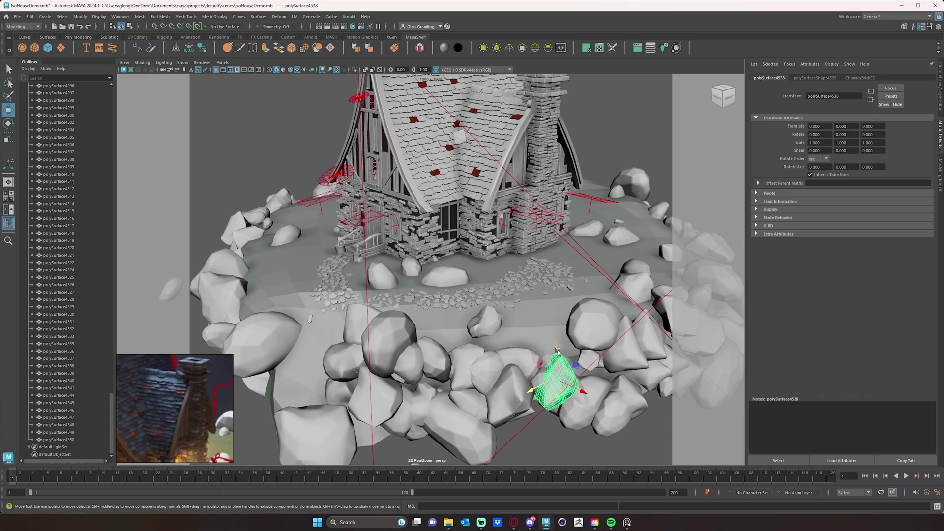
{"action": "left_click", "coordinate": [505, 362]}
{"action": "left_click_drag", "start_coordinate": [513, 345], "coordinate": [513, 329]}
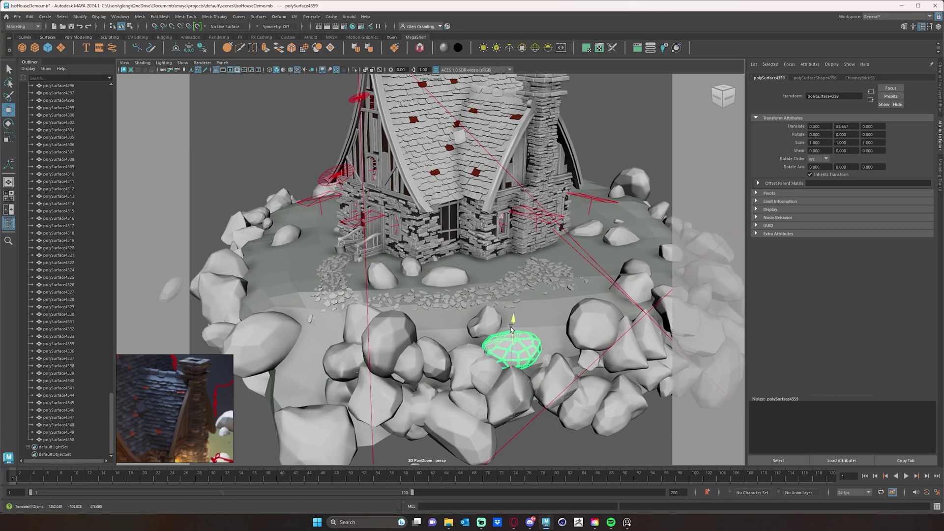
Move another rock from the front pile about 183 units up and 285 units back to the ring's inner edge
{"action": "left_click_drag", "start_coordinate": [497, 362], "coordinate": [577, 299]}
{"action": "left_click", "coordinate": [490, 362]}
{"action": "left_click_drag", "start_coordinate": [476, 325], "coordinate": [590, 335]}
{"action": "left_click_drag", "start_coordinate": [544, 275], "coordinate": [552, 301]}
{"action": "right_click_drag", "start_coordinate": [552, 301], "coordinate": [473, 311], "text": "alt"}
{"action": "left_click_drag", "start_coordinate": [473, 311], "coordinate": [468, 303], "text": "alt"}
{"action": "middle_click_drag", "start_coordinate": [467, 303], "coordinate": [483, 312], "text": "alt"}
{"action": "left_click_drag", "start_coordinate": [483, 312], "coordinate": [473, 313], "text": "alt"}
{"action": "right_click_drag", "start_coordinate": [473, 314], "coordinate": [509, 310], "text": "alt"}
{"action": "middle_click_drag", "start_coordinate": [509, 310], "coordinate": [538, 314], "text": "alt"}
{"action": "left_click_drag", "start_coordinate": [538, 315], "coordinate": [475, 337], "text": "alt"}
{"action": "scroll", "coordinate": [475, 337], "scroll_direction": "up", "scroll_amount": 4}
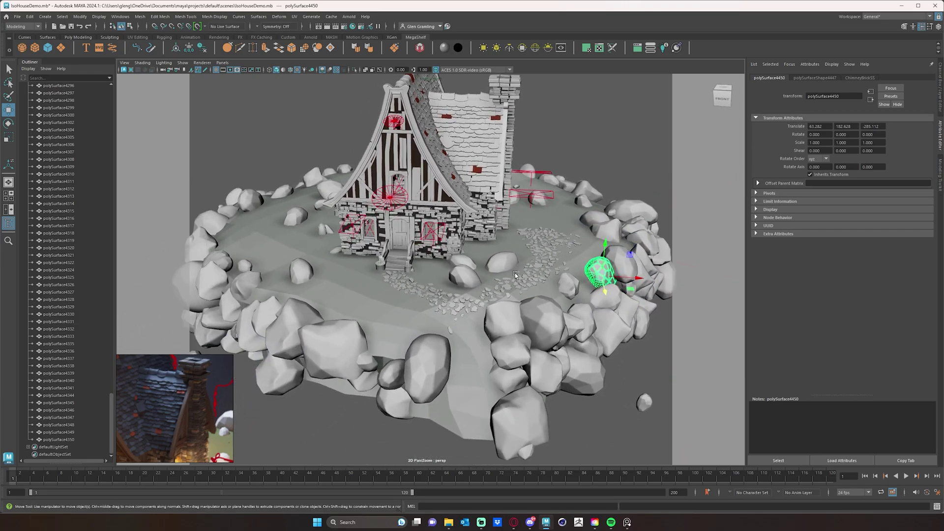
Reposition the rock beside the house's front corner within the small cluster near the paver path
{"action": "scroll", "coordinate": [481, 276], "scroll_direction": "up", "scroll_amount": 3}
{"action": "left_click", "coordinate": [474, 257]}
{"action": "left_click_drag", "start_coordinate": [476, 259], "coordinate": [489, 294], "text": "alt"}
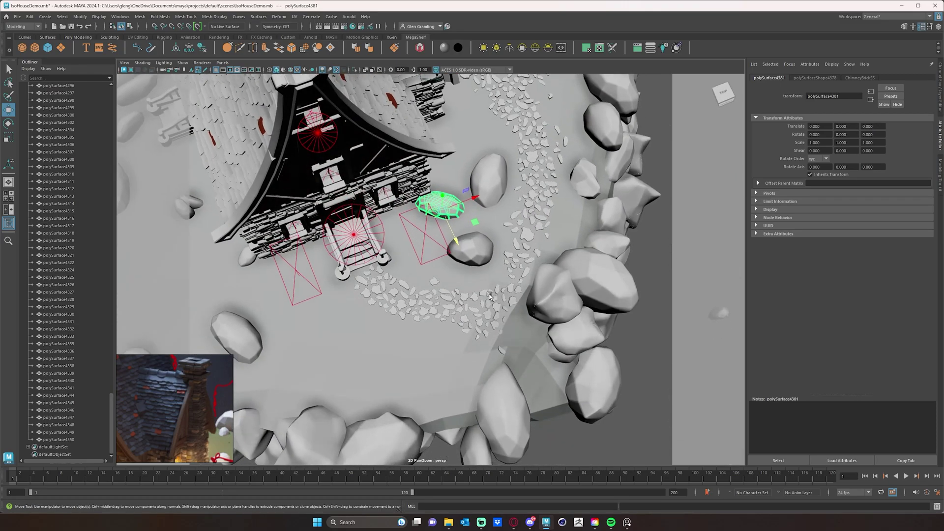
{"action": "left_click_drag", "start_coordinate": [464, 205], "coordinate": [546, 274]}
{"action": "left_click", "coordinate": [545, 253]}
Rotate the rock nearest the chimney wall about 98 degrees around its vertical axis and shift it slightly
{"action": "right_click_drag", "start_coordinate": [546, 274], "coordinate": [501, 260], "text": "alt"}
{"action": "left_click_drag", "start_coordinate": [502, 261], "coordinate": [433, 236], "text": "alt"}
{"action": "right_click_drag", "start_coordinate": [432, 236], "coordinate": [541, 214], "text": "alt"}
{"action": "middle_click_drag", "start_coordinate": [541, 214], "coordinate": [493, 226], "text": "alt"}
{"action": "left_click", "coordinate": [491, 188]}
{"action": "left_click_drag", "start_coordinate": [465, 209], "coordinate": [514, 231]}
{"action": "key", "text": "e"}
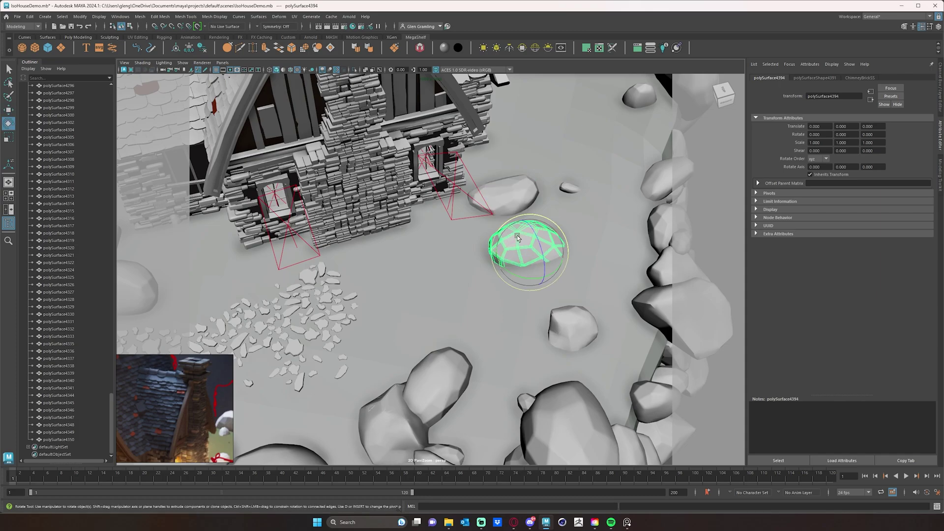
{"action": "left_click_drag", "start_coordinate": [495, 215], "coordinate": [473, 227]}
{"action": "key", "text": "w"}
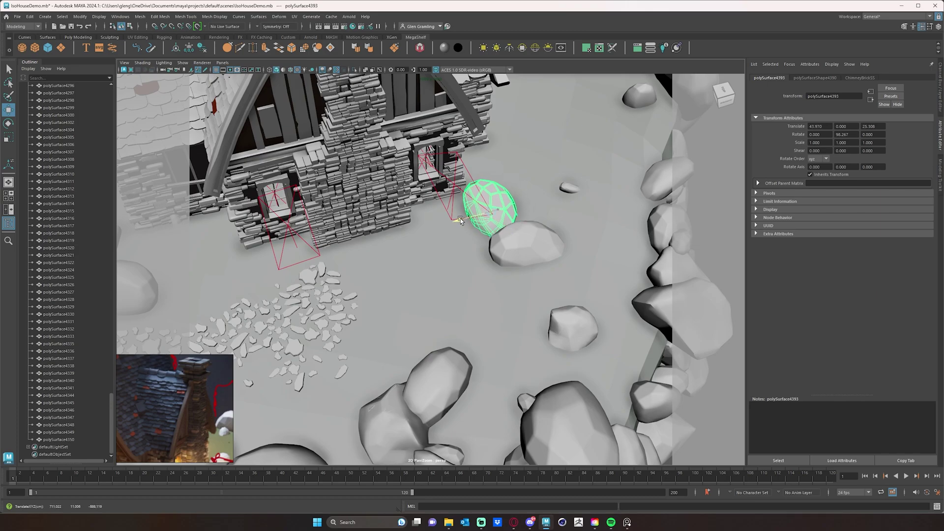
Rotate the neighboring rock about -76 degrees around its vertical axis and shift it and the next rock into a row
{"action": "left_click", "coordinate": [543, 251]}
{"action": "key", "text": "e"}
{"action": "mouse_move", "coordinate": [530, 268]}
{"action": "left_mouse_down"}
{"action": "mouse_move", "coordinate": [470, 269]}
{"action": "mouse_move", "coordinate": [513, 272]}
{"action": "left_mouse_up"}
{"action": "key", "text": "w"}
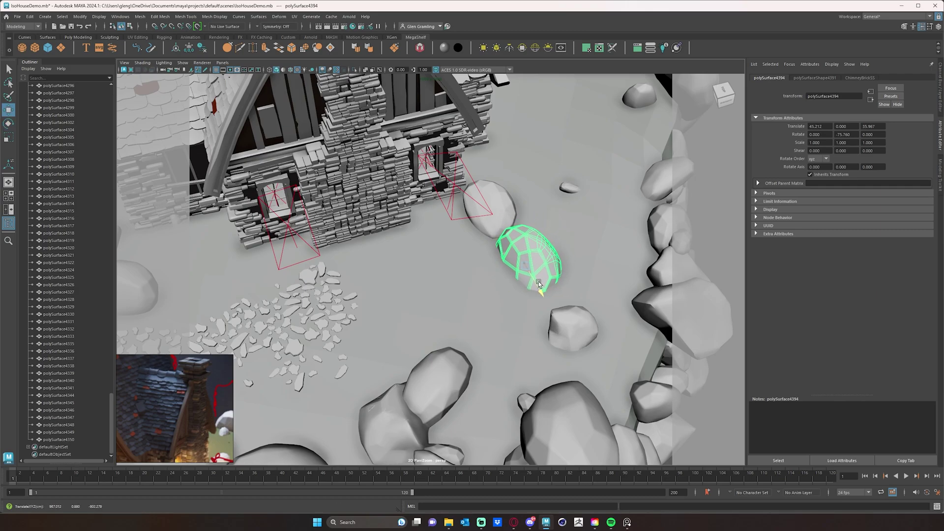
{"action": "left_click", "coordinate": [578, 340]}
{"action": "left_click_drag", "start_coordinate": [580, 339], "coordinate": [564, 313]}
Reposition the rocks near the end of the paver path, tucking the angular one in against the rock ring
{"action": "left_click", "coordinate": [502, 365]}
{"action": "left_click_drag", "start_coordinate": [522, 363], "coordinate": [554, 279], "text": "alt"}
{"action": "left_click_drag", "start_coordinate": [553, 278], "coordinate": [472, 243], "text": "alt"}
{"action": "left_click_drag", "start_coordinate": [512, 190], "coordinate": [498, 240]}
{"action": "left_click", "coordinate": [515, 293]}
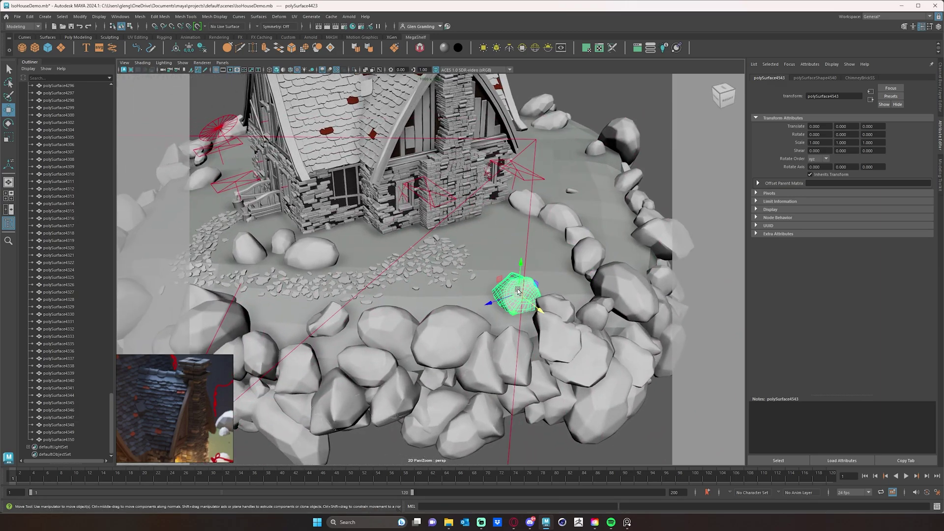
{"action": "left_click_drag", "start_coordinate": [490, 303], "coordinate": [479, 310]}
{"action": "left_click_drag", "start_coordinate": [519, 314], "coordinate": [521, 317]}
Rotate the pointed rock in the outer pile below the end of the paver path
{"action": "left_click_drag", "start_coordinate": [510, 370], "coordinate": [433, 331], "text": "alt"}
{"action": "left_click", "coordinate": [493, 353]}
{"action": "left_click", "coordinate": [522, 419]}
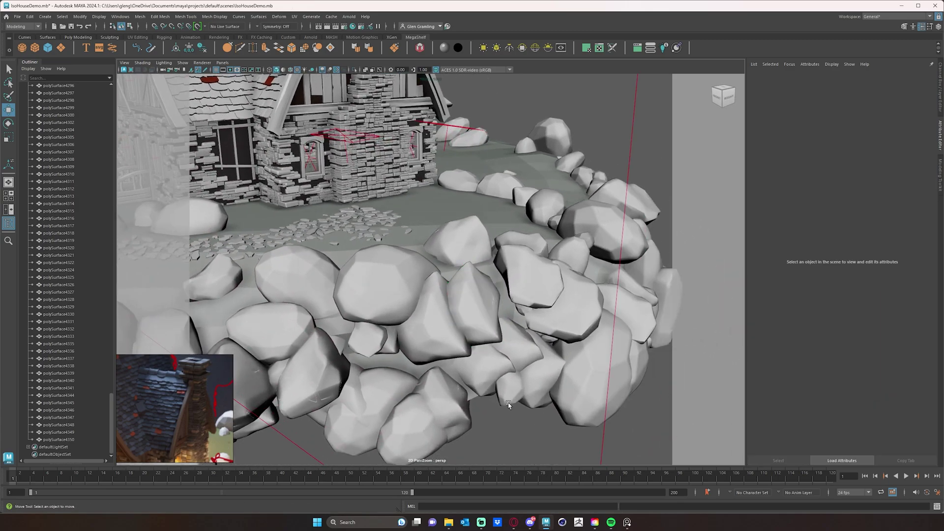
{"action": "left_click", "coordinate": [478, 308]}
{"action": "key", "text": "e"}
{"action": "left_click_drag", "start_coordinate": [479, 301], "coordinate": [541, 312]}
{"action": "key", "text": "w"}
{"action": "right_click_drag", "start_coordinate": [541, 312], "coordinate": [395, 306], "text": "alt"}
{"action": "left_click_drag", "start_coordinate": [396, 307], "coordinate": [405, 352], "text": "alt"}
{"action": "left_click", "coordinate": [423, 400]}
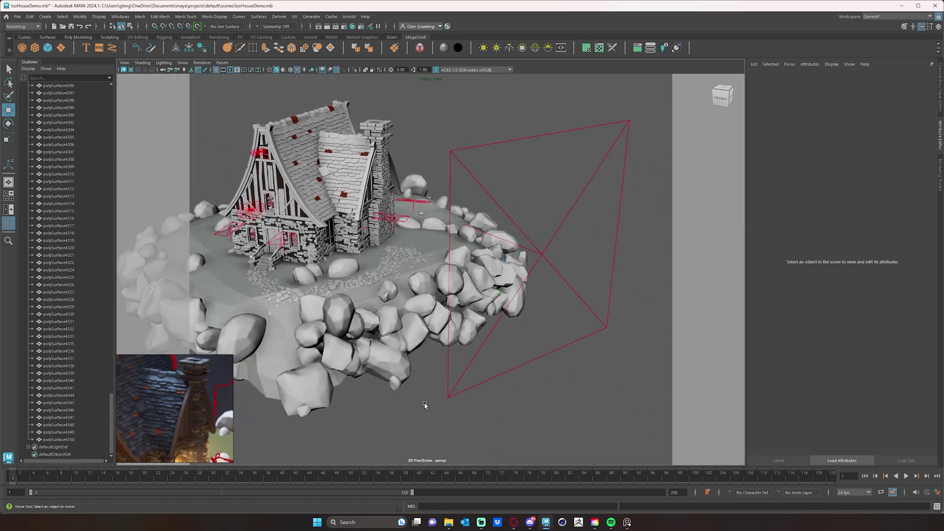
Lower the small rock at the underside of the front pile by about 55 units
{"action": "left_click_drag", "start_coordinate": [369, 421], "coordinate": [463, 390], "text": "alt"}
{"action": "left_click", "coordinate": [517, 347]}
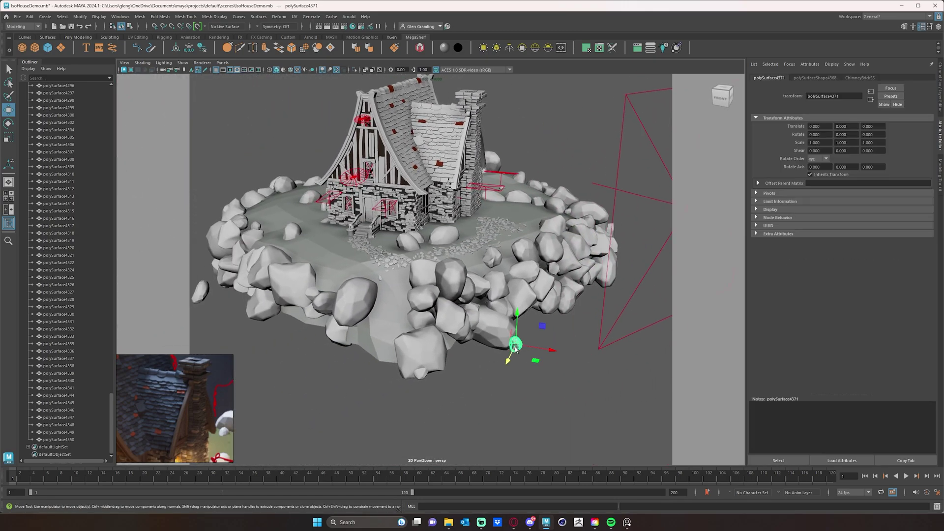
{"action": "left_click_drag", "start_coordinate": [516, 323], "coordinate": [483, 323]}
{"action": "scroll", "coordinate": [483, 323], "scroll_direction": "up", "scroll_amount": 10}
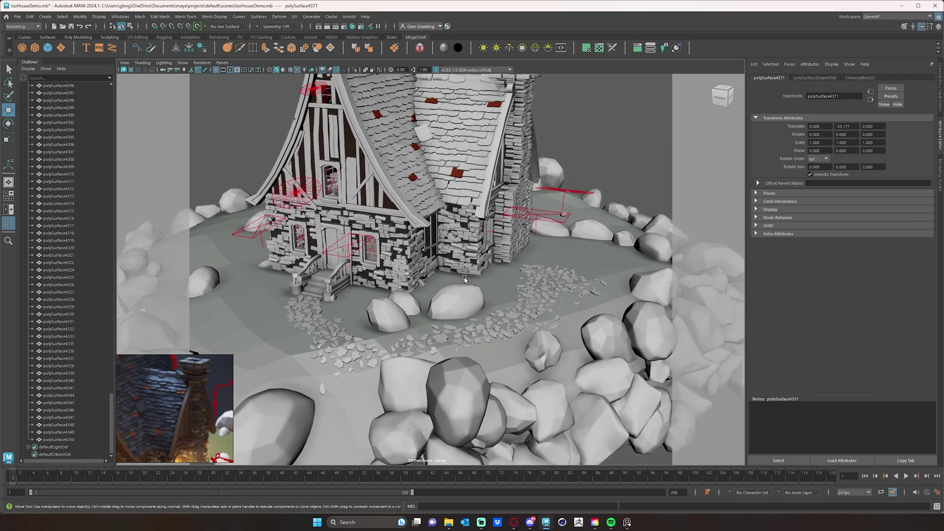
Smooth the Ground mesh and delete its construction history
{"action": "left_click_drag", "start_coordinate": [464, 279], "coordinate": [520, 299], "text": "alt"}
{"action": "left_click", "coordinate": [470, 362]}
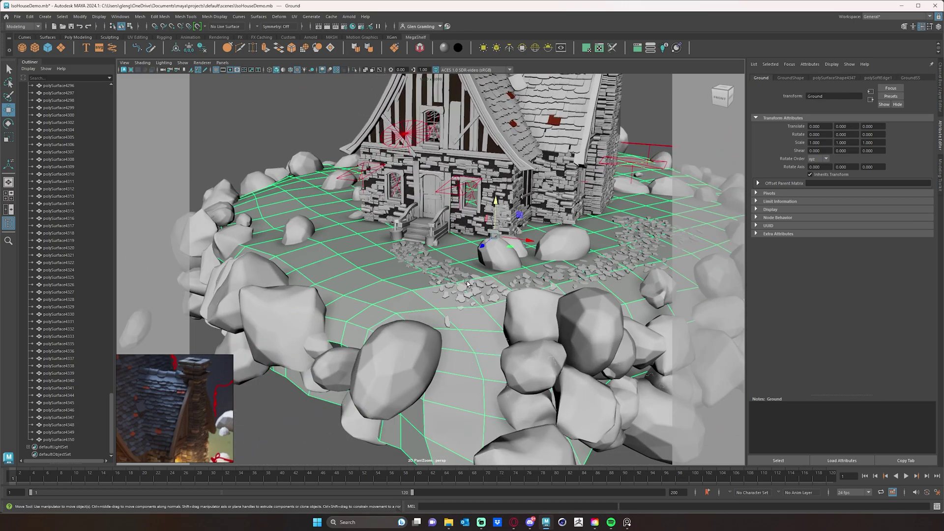
{"action": "scroll", "coordinate": [509, 269], "scroll_direction": "down", "scroll_amount": 4}
{"action": "left_click_drag", "start_coordinate": [465, 285], "coordinate": [440, 270], "text": "alt"}
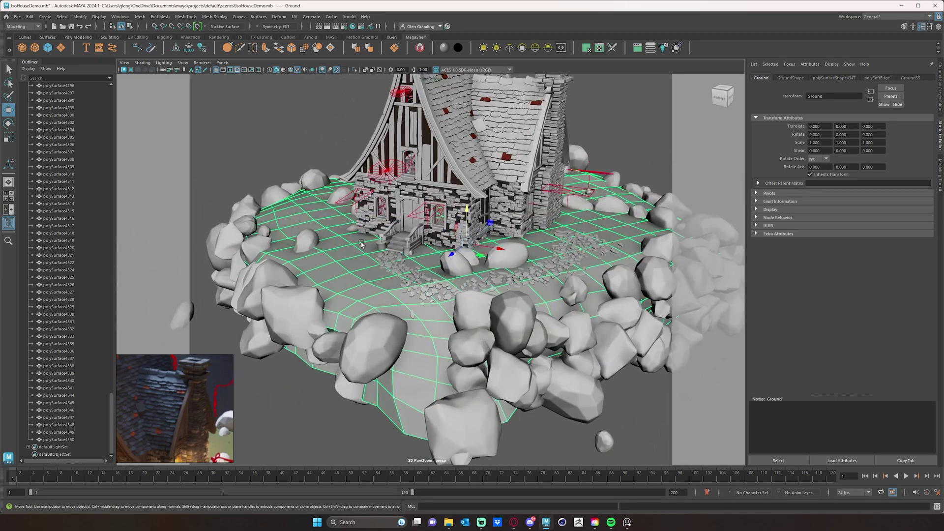
{"action": "scroll", "coordinate": [348, 251], "scroll_direction": "up", "scroll_amount": 2}
{"action": "scroll", "coordinate": [349, 252], "scroll_direction": "up", "scroll_amount": 2}
{"action": "mouse_move", "coordinate": [368, 267]}
{"action": "middle_mouse_down", "text": "alt"}
{"action": "mouse_move", "coordinate": [401, 262]}
{"action": "mouse_move", "coordinate": [383, 272]}
{"action": "middle_mouse_up", "text": "alt"}
{"action": "scroll", "coordinate": [383, 272], "scroll_direction": "up", "scroll_amount": 2}
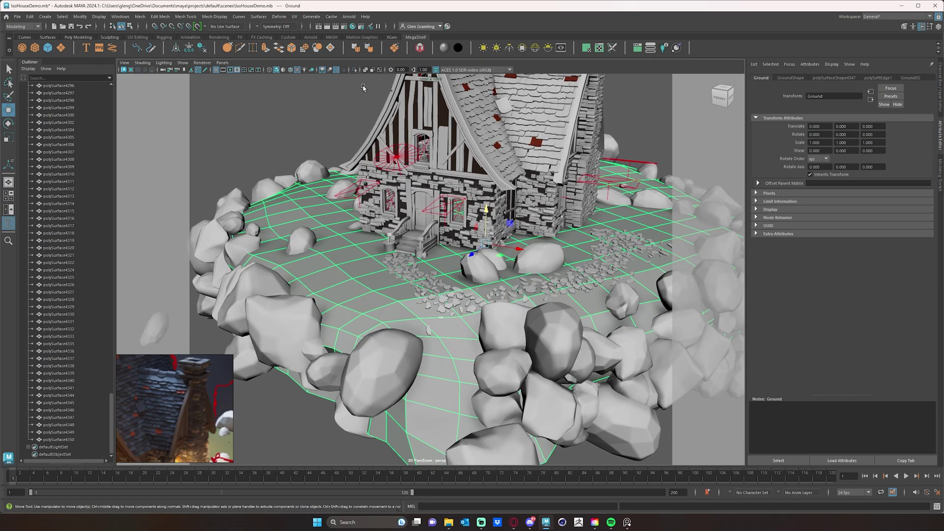
{"action": "left_click", "coordinate": [317, 48]}
{"action": "left_click_drag", "start_coordinate": [334, 248], "coordinate": [369, 266], "text": "alt"}
{"action": "right_click_drag", "start_coordinate": [358, 248], "coordinate": [375, 240]}
{"action": "left_click", "coordinate": [355, 255]}
{"action": "left_click_drag", "start_coordinate": [299, 133], "coordinate": [305, 142], "text": "alt"}
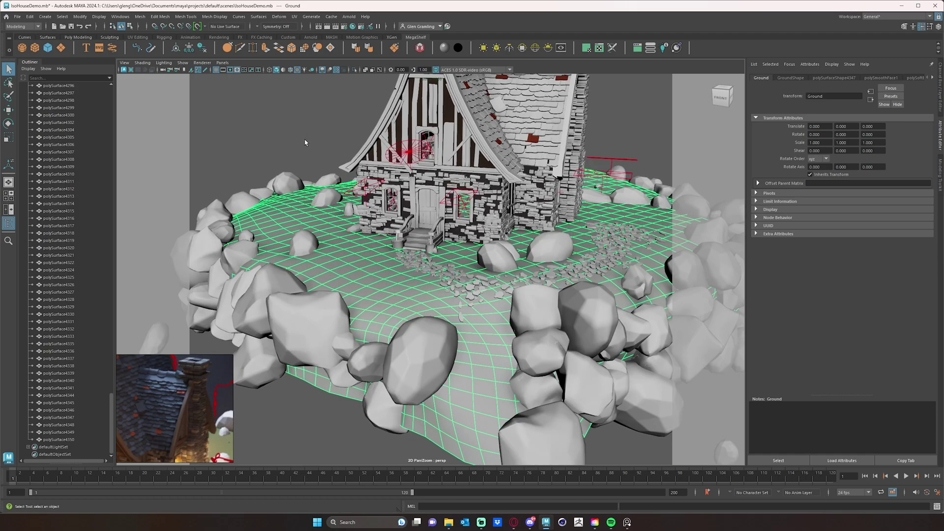
{"action": "left_click_drag", "start_coordinate": [364, 304], "coordinate": [367, 304], "text": "alt"}
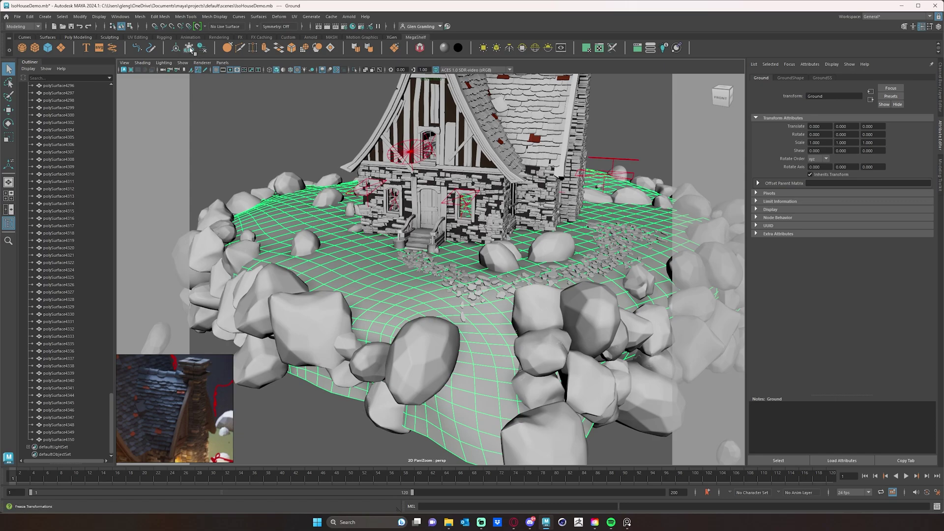
Move the rock behind the large front rocks about 112 units forward and 92 units down to fill the gap below
{"action": "scroll", "coordinate": [428, 288], "scroll_direction": "down", "scroll_amount": 5}
{"action": "left_click_drag", "start_coordinate": [428, 287], "coordinate": [467, 296], "text": "alt"}
{"action": "middle_click_drag", "start_coordinate": [539, 387], "coordinate": [501, 234], "text": "alt"}
{"action": "right_click_drag", "start_coordinate": [501, 234], "coordinate": [611, 276], "text": "alt"}
{"action": "left_click_drag", "start_coordinate": [477, 246], "coordinate": [361, 332], "text": "alt"}
{"action": "left_click", "coordinate": [374, 306]}
{"action": "key", "text": "w"}
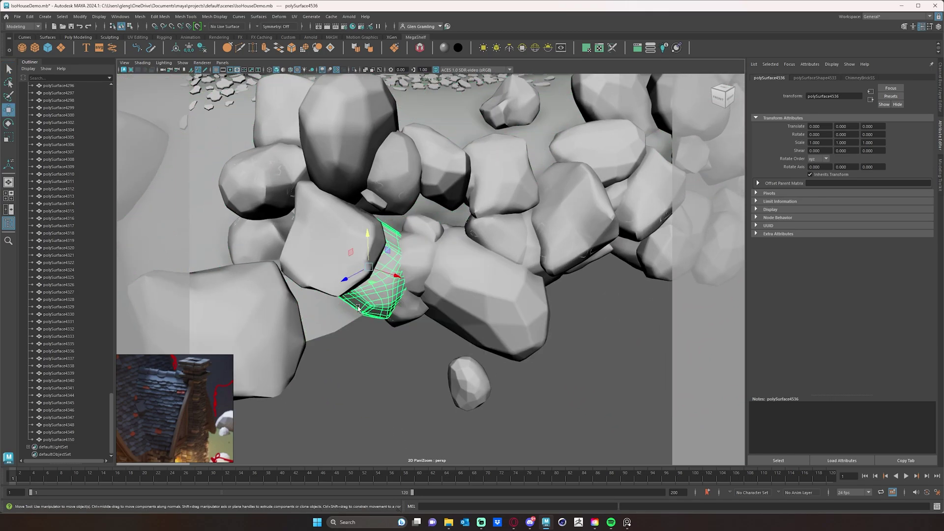
{"action": "left_click_drag", "start_coordinate": [345, 277], "coordinate": [316, 294]}
{"action": "left_click_drag", "start_coordinate": [338, 252], "coordinate": [338, 289]}
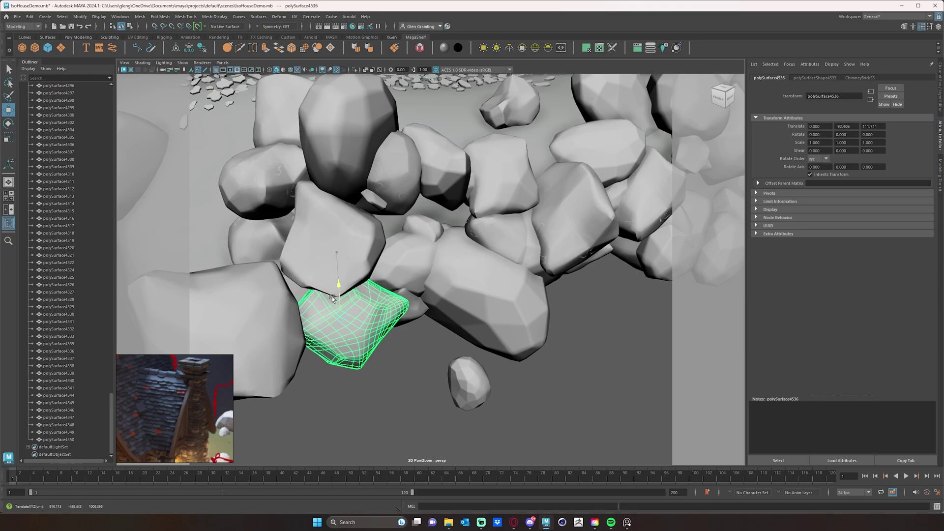
Raise the small rock in the front pile's central gap to about 59 units in Y and rotate it about 39, 39 and -5 degrees
{"action": "left_click_drag", "start_coordinate": [418, 299], "coordinate": [364, 302], "text": "alt"}
{"action": "middle_click_drag", "start_coordinate": [320, 211], "coordinate": [399, 272], "text": "alt"}
{"action": "left_click", "coordinate": [366, 250]}
{"action": "left_click_drag", "start_coordinate": [377, 233], "coordinate": [400, 273]}
{"action": "left_click", "coordinate": [354, 249]}
{"action": "left_click", "coordinate": [457, 311]}
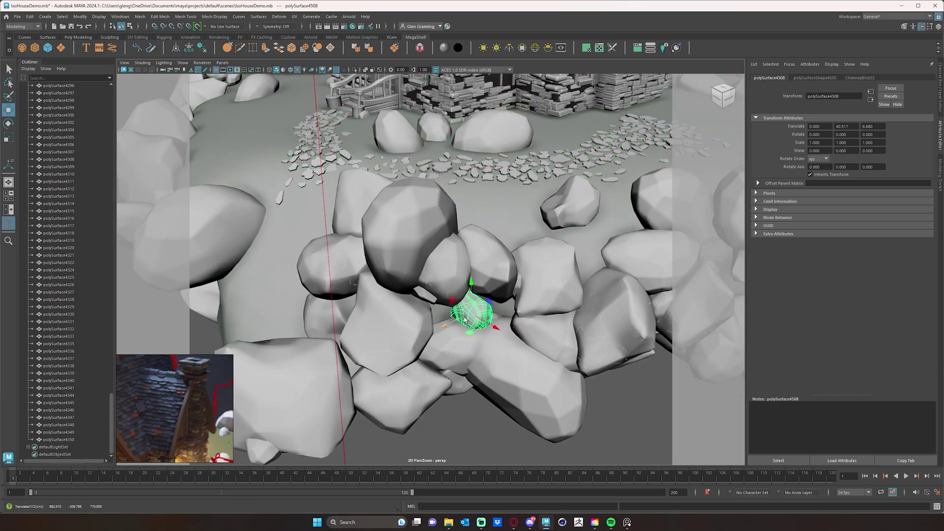
{"action": "key", "text": "e"}
{"action": "left_click_drag", "start_coordinate": [453, 322], "coordinate": [470, 287]}
{"action": "key", "text": "w"}
Examine the rock border, the ground and the paver path around the whole island from several sides
{"action": "left_click_drag", "start_coordinate": [485, 331], "coordinate": [541, 286], "text": "alt"}
{"action": "middle_click_drag", "start_coordinate": [541, 286], "coordinate": [507, 348], "text": "alt"}
{"action": "right_click_drag", "start_coordinate": [508, 348], "coordinate": [495, 285], "text": "alt"}
{"action": "left_click_drag", "start_coordinate": [493, 309], "coordinate": [334, 263], "text": "alt"}
{"action": "right_click_drag", "start_coordinate": [334, 264], "coordinate": [463, 251], "text": "alt"}
{"action": "left_click_drag", "start_coordinate": [463, 251], "coordinate": [440, 219], "text": "alt"}
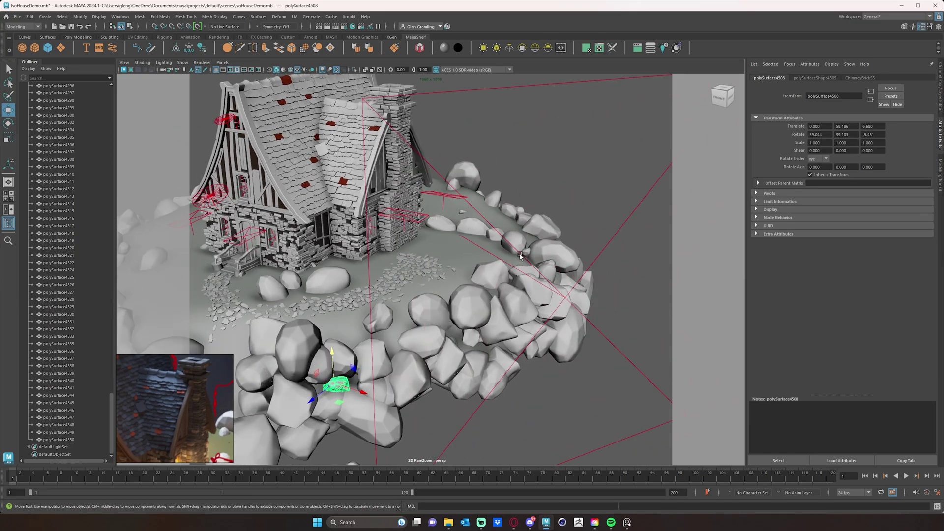
{"action": "left_click_drag", "start_coordinate": [526, 245], "coordinate": [404, 267], "text": "alt"}
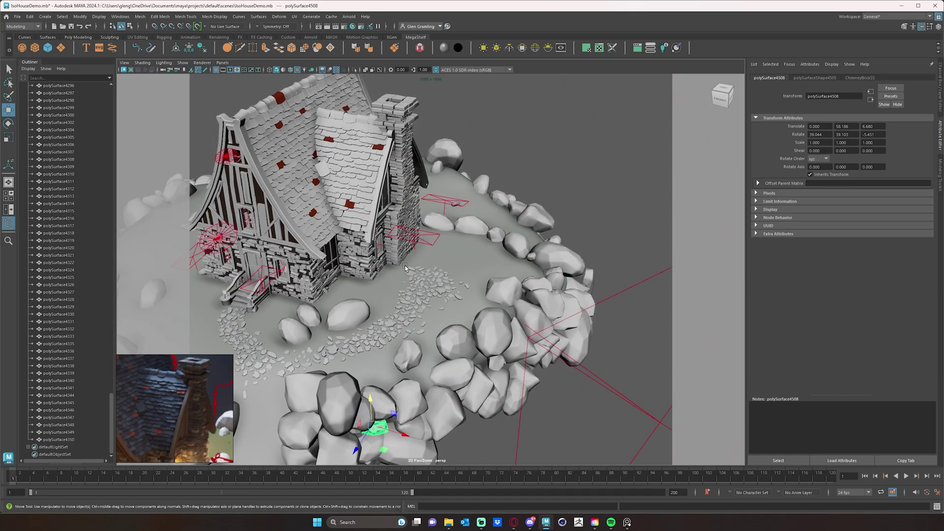
{"action": "left_click_drag", "start_coordinate": [510, 291], "coordinate": [479, 284], "text": "alt"}
{"action": "right_click_drag", "start_coordinate": [479, 284], "coordinate": [572, 355], "text": "alt"}
{"action": "middle_click_drag", "start_coordinate": [483, 343], "coordinate": [462, 302], "text": "alt"}
{"action": "left_click_drag", "start_coordinate": [462, 292], "coordinate": [413, 287], "text": "alt"}
{"action": "left_click", "coordinate": [468, 277]}
{"action": "middle_click_drag", "start_coordinate": [467, 276], "coordinate": [384, 312], "text": "alt"}
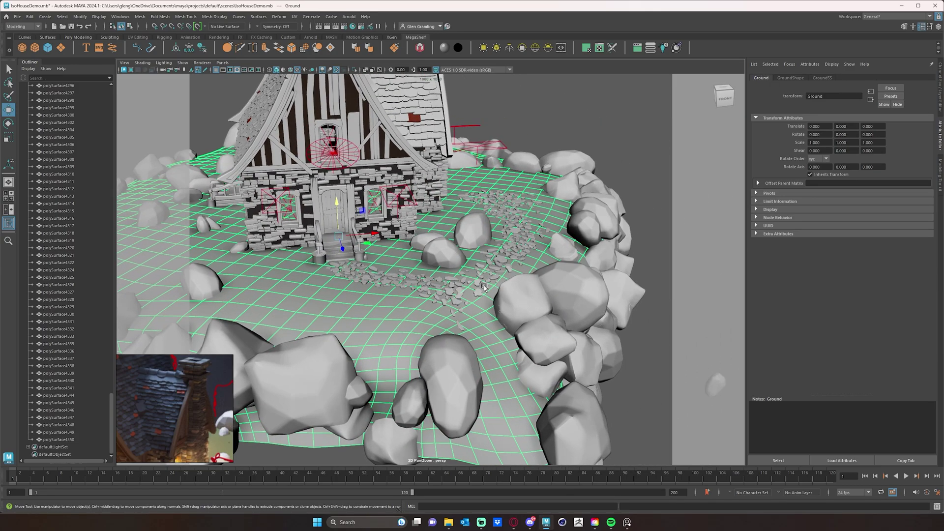
{"action": "left_click_drag", "start_coordinate": [384, 312], "coordinate": [349, 310], "text": "alt"}
{"action": "right_click_drag", "start_coordinate": [472, 290], "coordinate": [409, 237], "text": "alt"}
{"action": "left_click_drag", "start_coordinate": [409, 238], "coordinate": [381, 251], "text": "alt"}
{"action": "right_click_drag", "start_coordinate": [393, 240], "coordinate": [437, 253], "text": "alt"}
{"action": "left_click_drag", "start_coordinate": [438, 253], "coordinate": [552, 181], "text": "alt"}
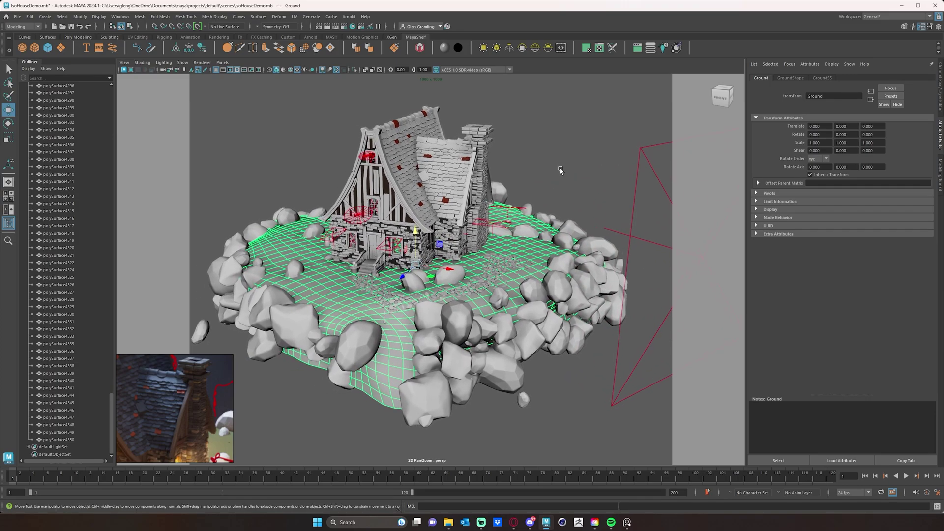
{"action": "left_click", "coordinate": [568, 154]}
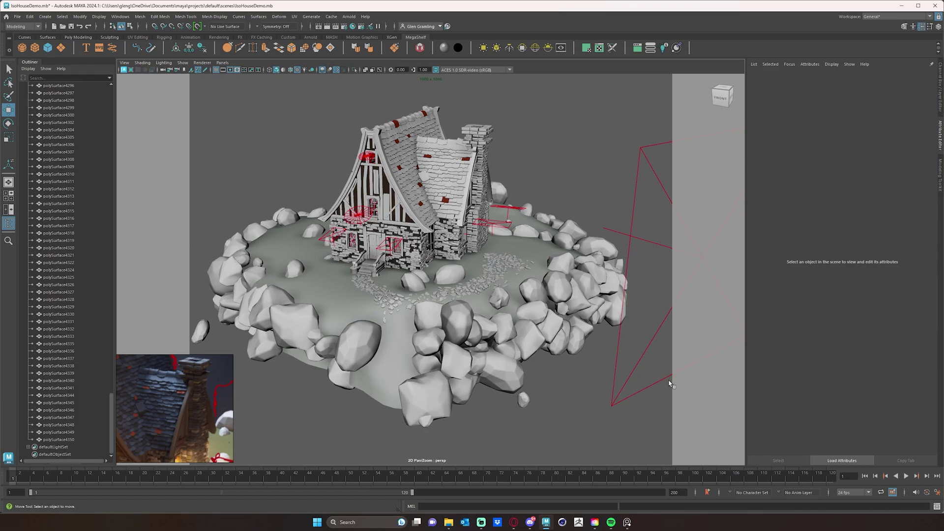
Examine the rendered lighting and stone material on the rocks and pavers in front of the house
{"action": "key", "text": "q"}
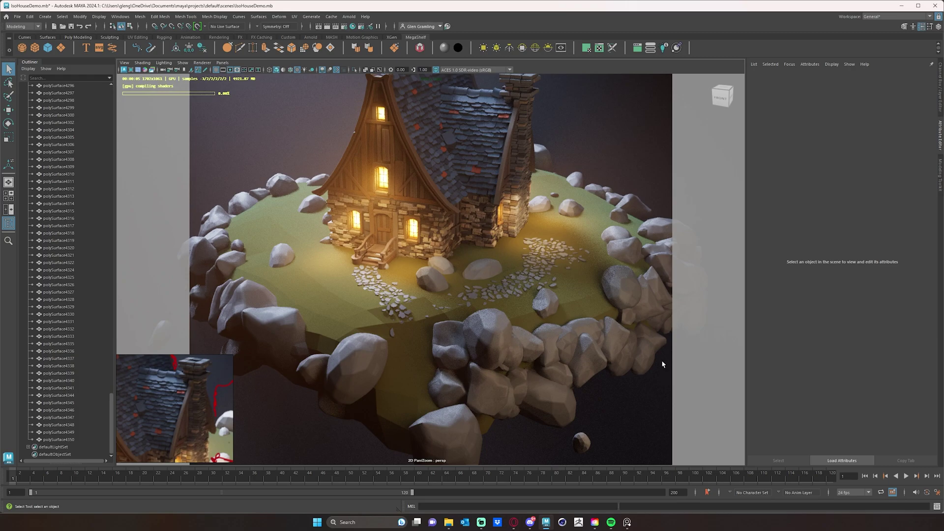
{"action": "scroll", "coordinate": [661, 364], "scroll_direction": "down", "scroll_amount": 5}
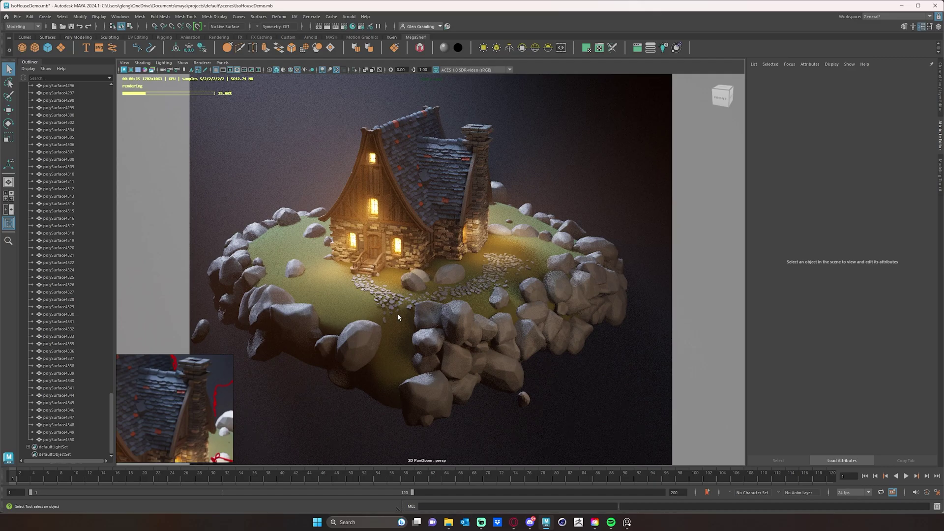
{"action": "scroll", "coordinate": [416, 307], "scroll_direction": "up", "scroll_amount": 4}
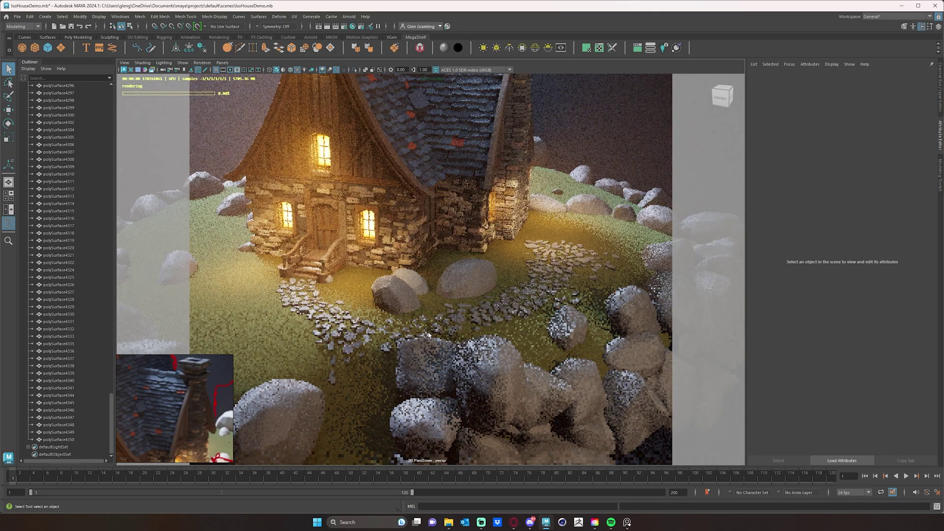
{"action": "scroll", "coordinate": [428, 339], "scroll_direction": "up", "scroll_amount": 5}
{"action": "scroll", "coordinate": [427, 339], "scroll_direction": "down", "scroll_amount": 5}
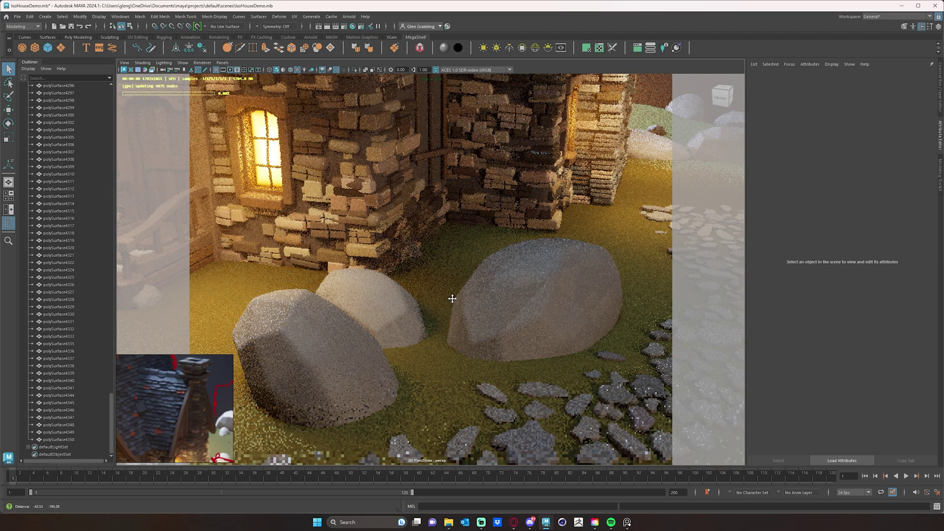
{"action": "scroll", "coordinate": [450, 297], "scroll_direction": "up", "scroll_amount": 5}
{"action": "scroll", "coordinate": [425, 300], "scroll_direction": "down", "scroll_amount": 3}
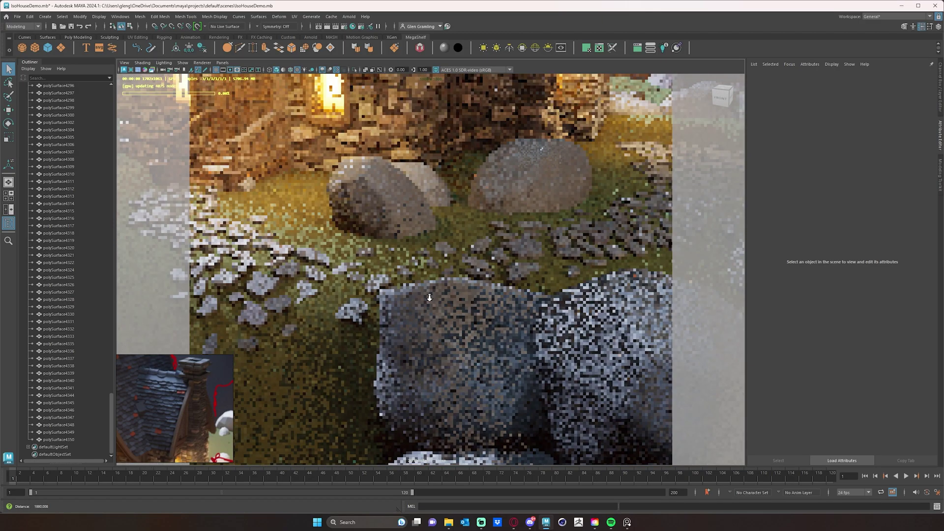
{"action": "scroll", "coordinate": [427, 310], "scroll_direction": "down", "scroll_amount": 4}
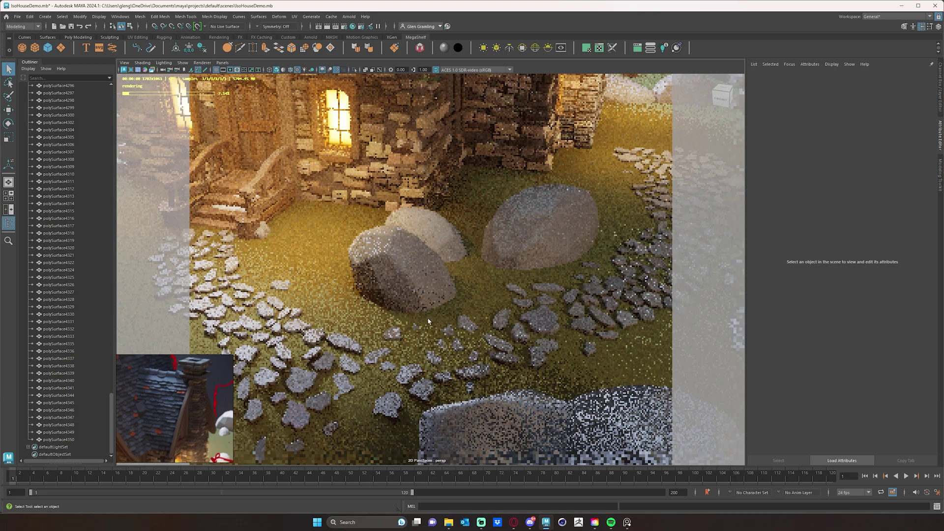
{"action": "scroll", "coordinate": [435, 313], "scroll_direction": "up", "scroll_amount": 2}
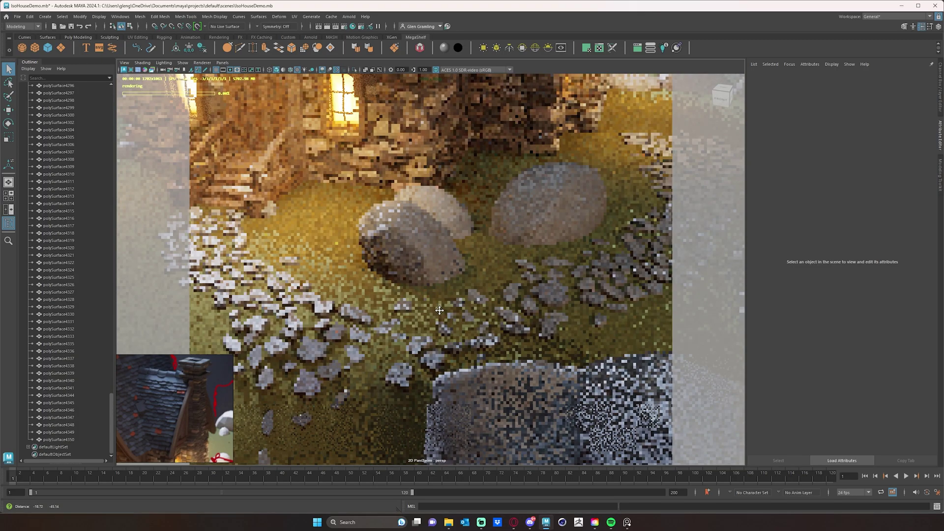
{"action": "scroll", "coordinate": [449, 307], "scroll_direction": "down", "scroll_amount": 2}
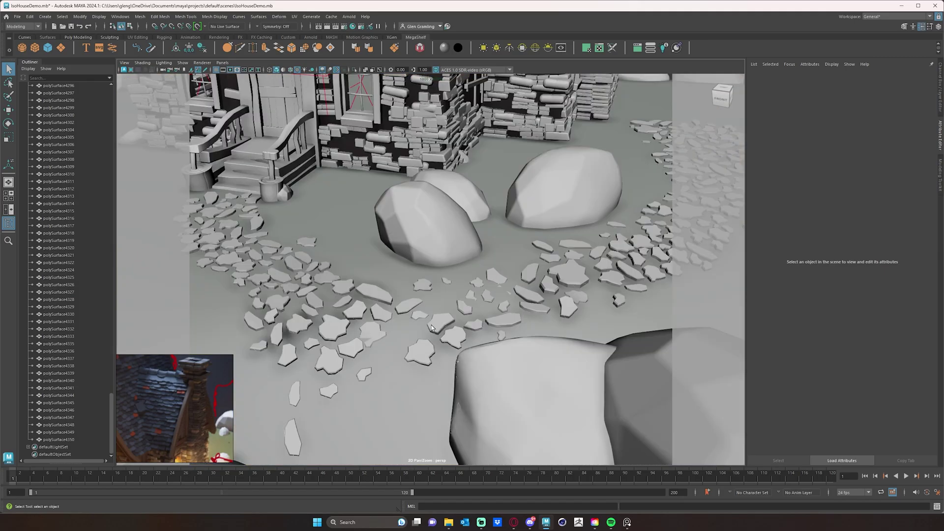
Display wireframe on the shaded meshes and lower the small paver at the outer edge of the path about 8 units
{"action": "left_click_drag", "start_coordinate": [431, 327], "coordinate": [439, 325], "text": "alt"}
{"action": "scroll", "coordinate": [440, 324], "scroll_direction": "up", "scroll_amount": 6}
{"action": "middle_click_drag", "start_coordinate": [389, 340], "coordinate": [369, 295], "text": "alt"}
{"action": "left_click_drag", "start_coordinate": [369, 295], "coordinate": [382, 250], "text": "alt"}
{"action": "left_click", "coordinate": [398, 255]}
{"action": "key", "text": "w"}
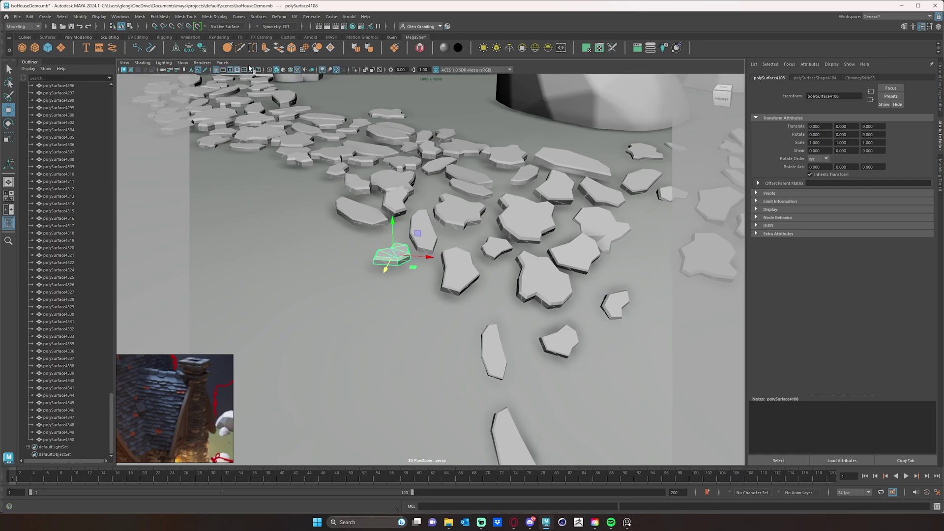
{"action": "left_click", "coordinate": [290, 69]}
{"action": "left_click_drag", "start_coordinate": [422, 236], "coordinate": [380, 242], "text": "alt"}
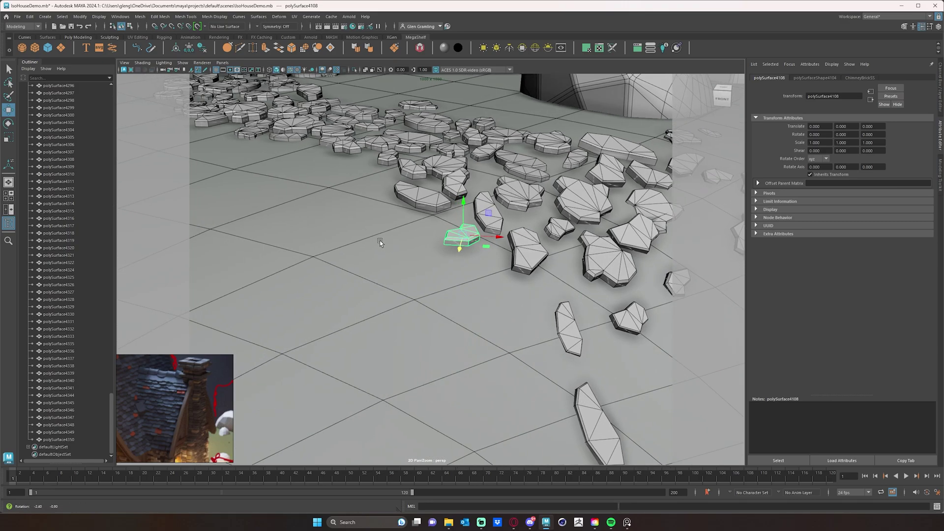
{"action": "left_click_drag", "start_coordinate": [463, 204], "coordinate": [463, 215]}
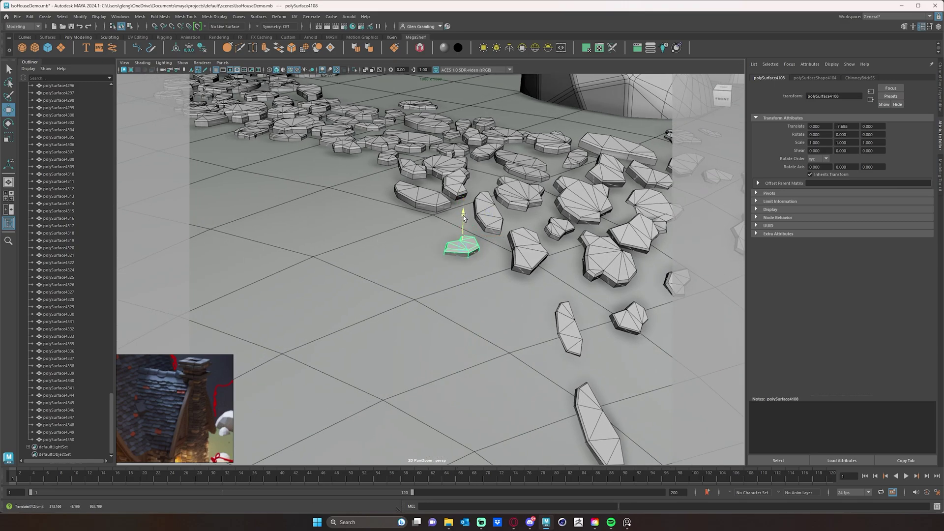
Lower the floating pavers next to the small outer paver so they sit on the ground
{"action": "left_click", "coordinate": [527, 248]}
{"action": "left_click_drag", "start_coordinate": [525, 231], "coordinate": [527, 236]}
{"action": "left_click", "coordinate": [486, 220]}
{"action": "left_click_drag", "start_coordinate": [488, 195], "coordinate": [486, 208]}
{"action": "left_click", "coordinate": [419, 195]}
{"action": "left_click_drag", "start_coordinate": [419, 179], "coordinate": [508, 203]}
{"action": "left_click", "coordinate": [545, 204]}
{"action": "left_click_drag", "start_coordinate": [556, 171], "coordinate": [456, 268]}
{"action": "left_click", "coordinate": [453, 285]}
Lower the broad star-shaped paver to a Y translation of about 4 and settle the two pavers toward the path's outer edge
{"action": "left_click_drag", "start_coordinate": [508, 285], "coordinate": [492, 256], "text": "alt"}
{"action": "left_click", "coordinate": [514, 231]}
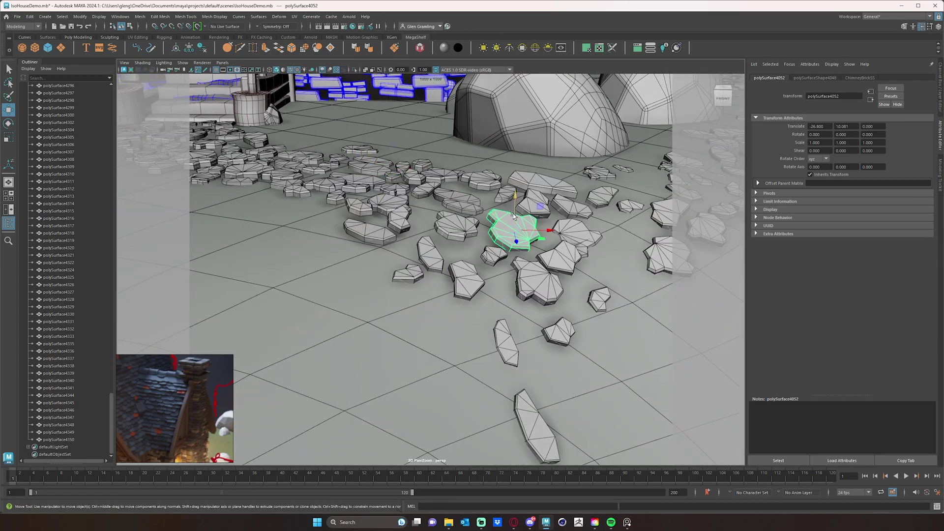
{"action": "left_click_drag", "start_coordinate": [519, 205], "coordinate": [517, 208]}
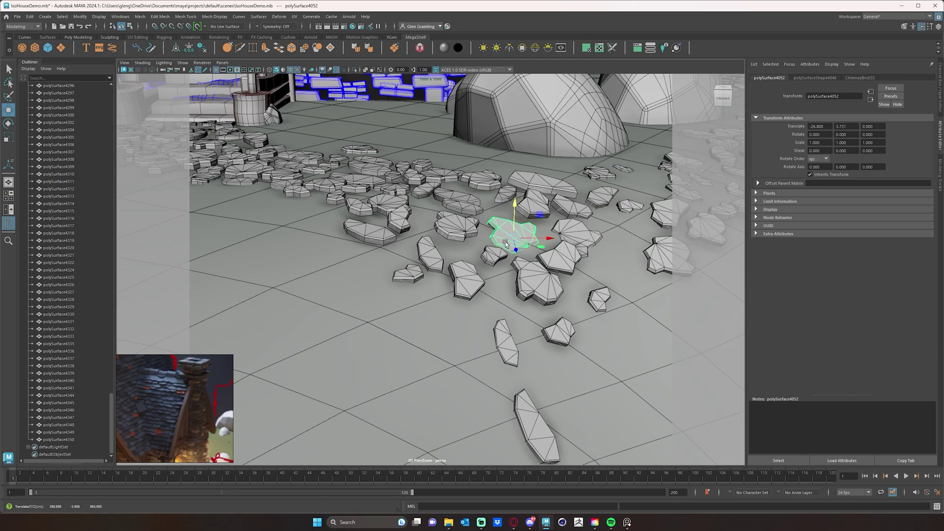
{"action": "left_click", "coordinate": [454, 222]}
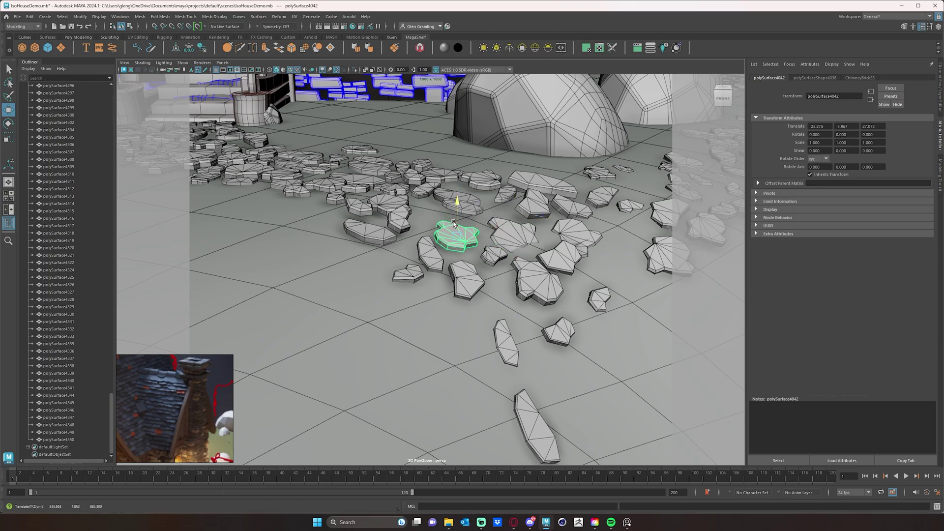
{"action": "left_click", "coordinate": [427, 266]}
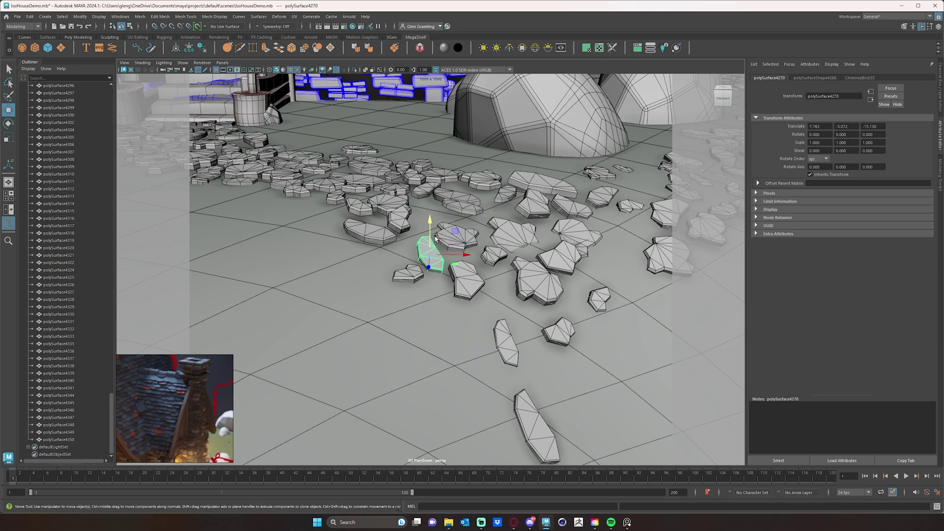
Lower the elongated paver behind them about 4 units and drop its neighbouring paver to the ground
{"action": "left_click", "coordinate": [461, 192]}
{"action": "left_click_drag", "start_coordinate": [461, 191], "coordinate": [460, 204]}
{"action": "key", "text": "f"}
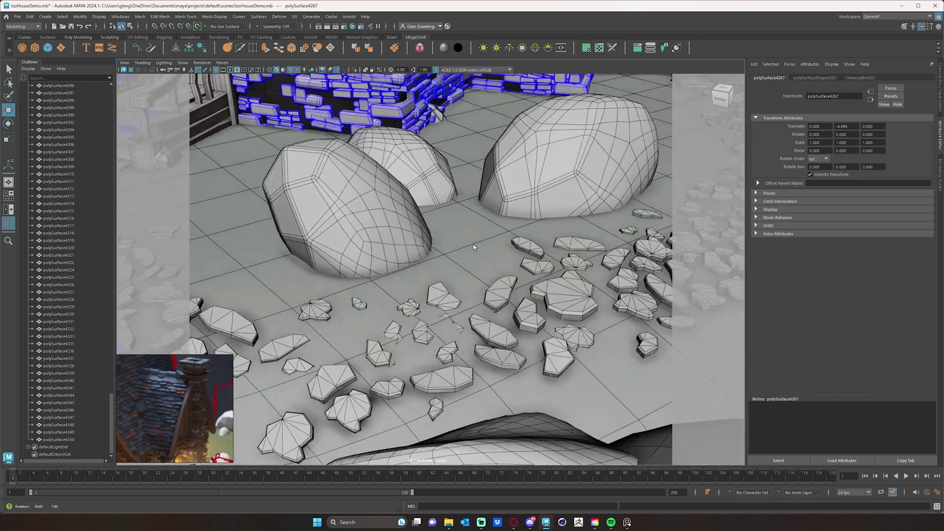
{"action": "scroll", "coordinate": [460, 264], "scroll_direction": "down", "scroll_amount": 10}
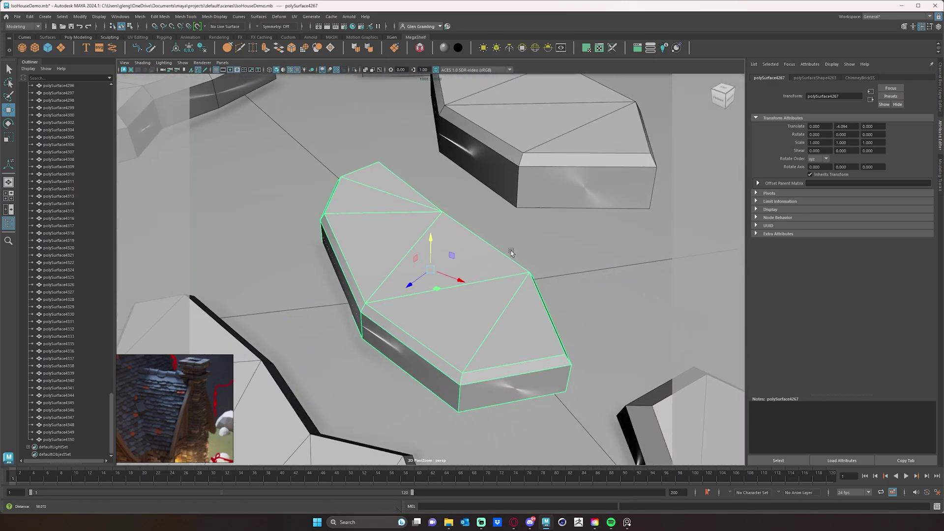
{"action": "left_click", "coordinate": [529, 180]}
{"action": "left_click_drag", "start_coordinate": [529, 179], "coordinate": [529, 198]}
Lower the wide many-sided paver about 2 units and drop the long narrow paver in front of it to the ground
{"action": "left_click_drag", "start_coordinate": [590, 250], "coordinate": [636, 259], "text": "alt"}
{"action": "left_click_drag", "start_coordinate": [516, 253], "coordinate": [557, 256], "text": "alt"}
{"action": "left_click", "coordinate": [556, 255]}
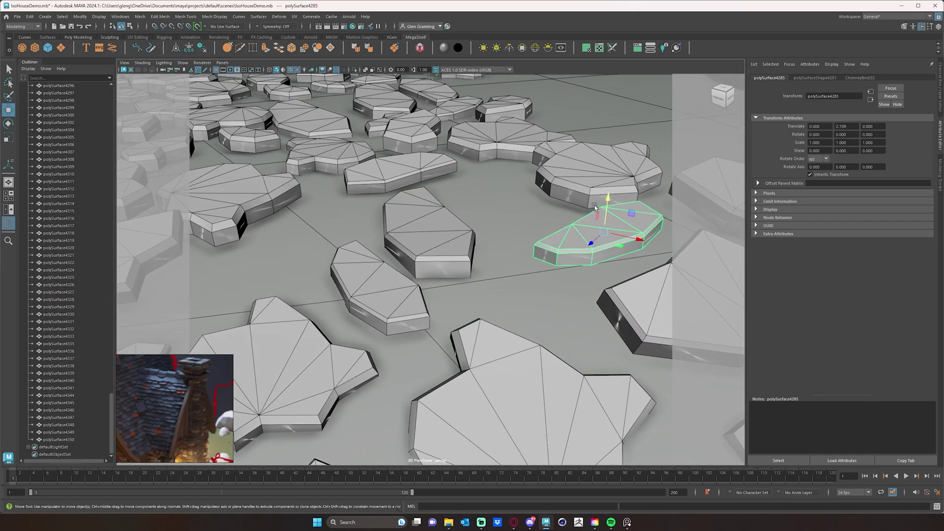
{"action": "left_click", "coordinate": [603, 168]}
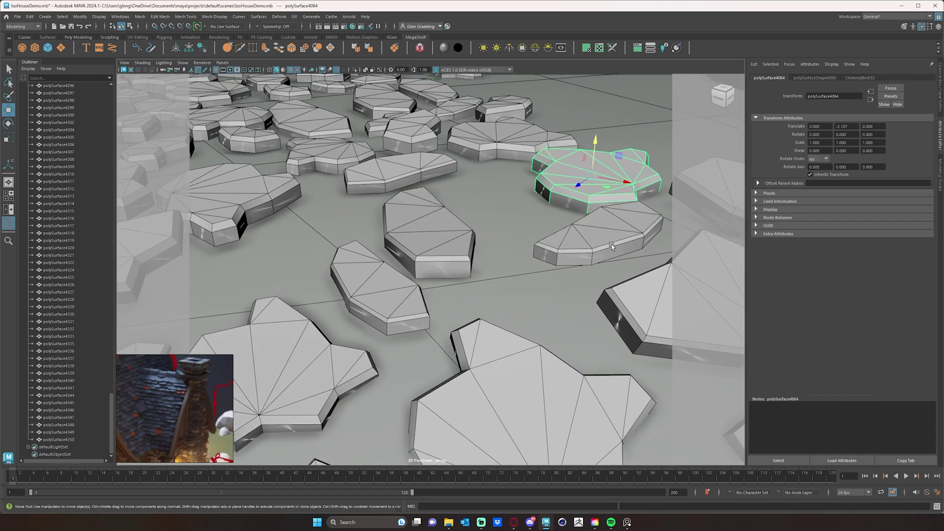
{"action": "left_click", "coordinate": [599, 230]}
{"action": "left_click_drag", "start_coordinate": [606, 221], "coordinate": [603, 236]}
Lower the slim elongated paver in the middle of the path about 1 unit
{"action": "left_click_drag", "start_coordinate": [344, 173], "coordinate": [334, 172], "text": "alt"}
{"action": "left_click", "coordinate": [448, 170]}
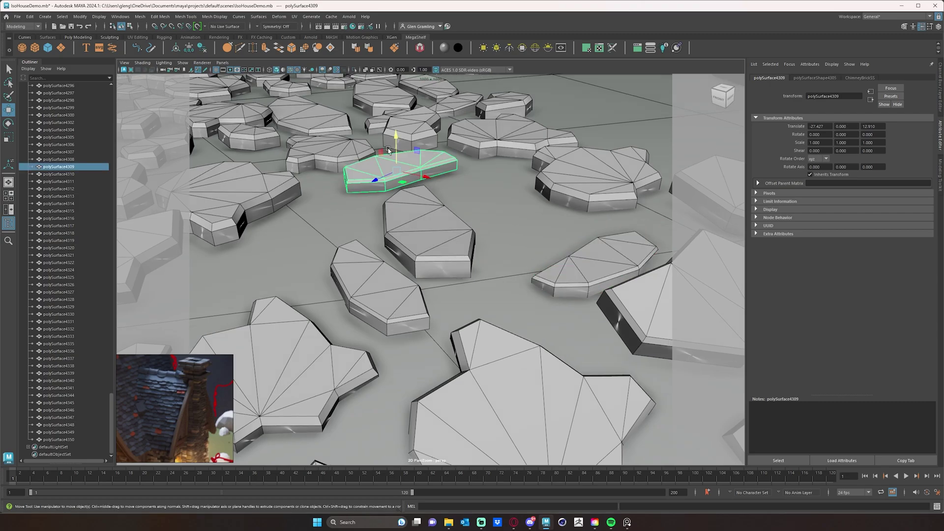
{"action": "left_click_drag", "start_coordinate": [396, 147], "coordinate": [396, 152]}
{"action": "scroll", "coordinate": [343, 189], "scroll_direction": "down", "scroll_amount": 4}
{"action": "left_click_drag", "start_coordinate": [389, 251], "coordinate": [489, 234], "text": "alt"}
Lower the long paver closest to the boulders to a Y translation of about -12
{"action": "left_click", "coordinate": [511, 240]}
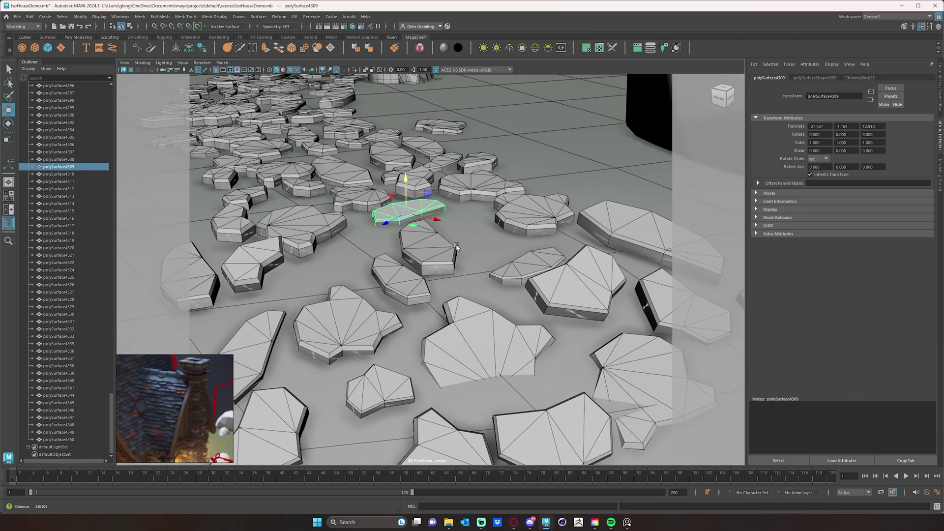
{"action": "left_click", "coordinate": [511, 240]}
{"action": "left_click", "coordinate": [453, 215]}
{"action": "left_click", "coordinate": [454, 188]}
{"action": "left_click", "coordinate": [437, 202]}
{"action": "left_click_drag", "start_coordinate": [456, 183], "coordinate": [457, 189]}
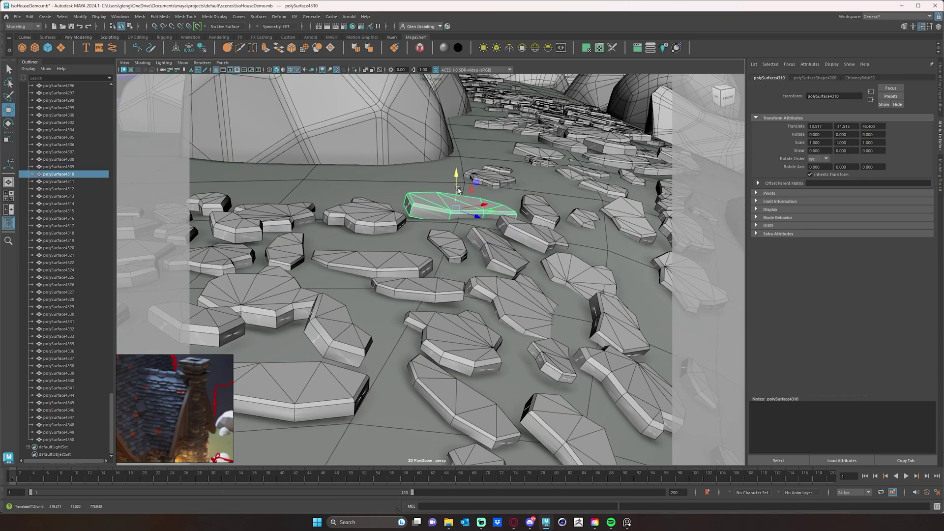
Settle the small paver in the path's gap and the two small pavers near the boulder onto the ground
{"action": "middle_click_drag", "start_coordinate": [613, 228], "coordinate": [482, 228], "text": "alt"}
{"action": "left_click_drag", "start_coordinate": [483, 228], "coordinate": [478, 197], "text": "alt"}
{"action": "left_click", "coordinate": [460, 210]}
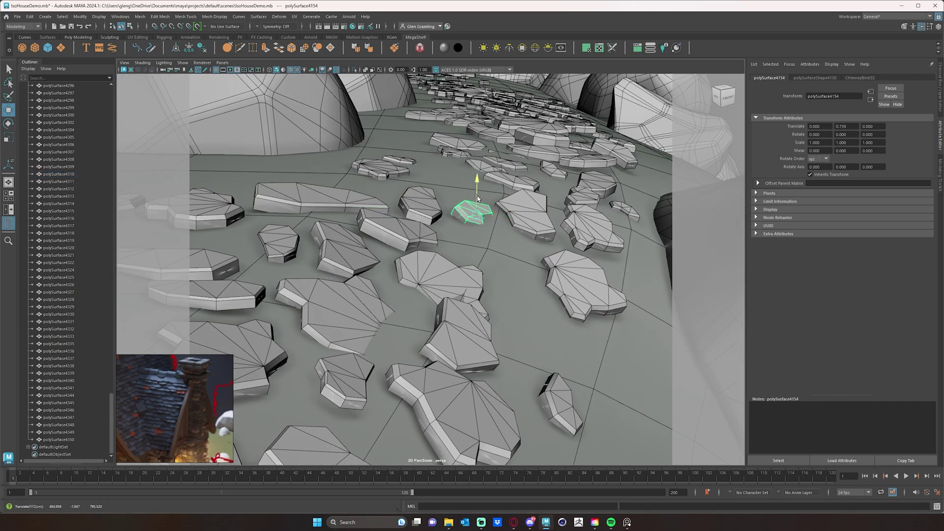
{"action": "key", "text": "e"}
{"action": "key", "text": "w"}
{"action": "left_click", "coordinate": [381, 166]}
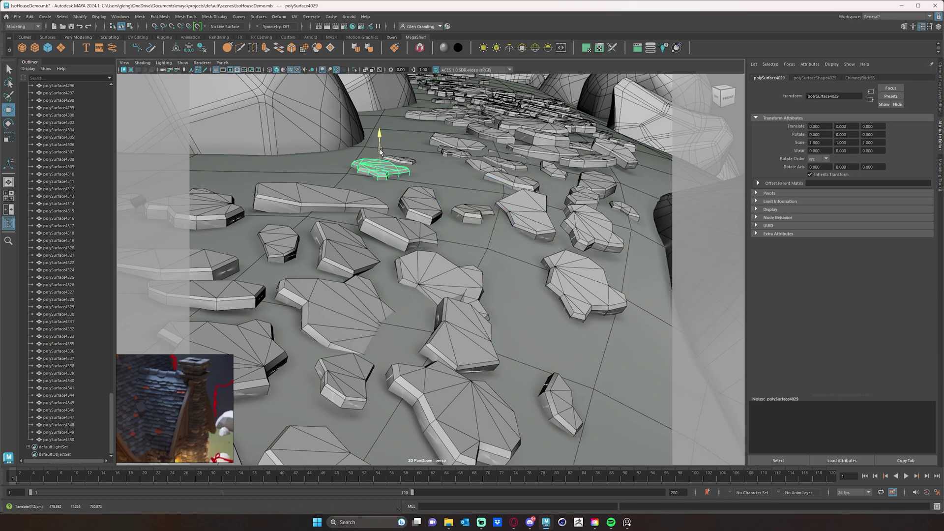
{"action": "left_click", "coordinate": [408, 158]}
Raise the sunken pavers in the sparse part of the path in front of the boulders above the ground
{"action": "left_click_drag", "start_coordinate": [531, 219], "coordinate": [492, 237], "text": "alt"}
{"action": "middle_click_drag", "start_coordinate": [559, 248], "coordinate": [313, 318], "text": "alt"}
{"action": "right_click_drag", "start_coordinate": [312, 317], "coordinate": [515, 225], "text": "alt"}
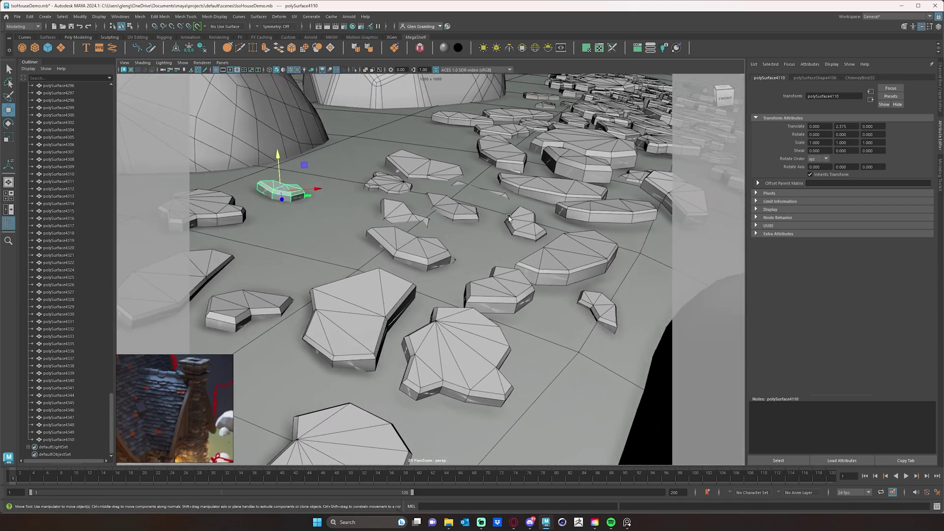
{"action": "left_click", "coordinate": [494, 196]}
{"action": "left_click", "coordinate": [502, 192]}
{"action": "left_click_drag", "start_coordinate": [479, 179], "coordinate": [473, 185]}
{"action": "left_click", "coordinate": [410, 124]}
{"action": "left_click_drag", "start_coordinate": [410, 116], "coordinate": [409, 114]}
Adjust the tilt and height of the two small half-buried pavers in the sparse section to expose their tops
{"action": "left_click", "coordinate": [419, 153]}
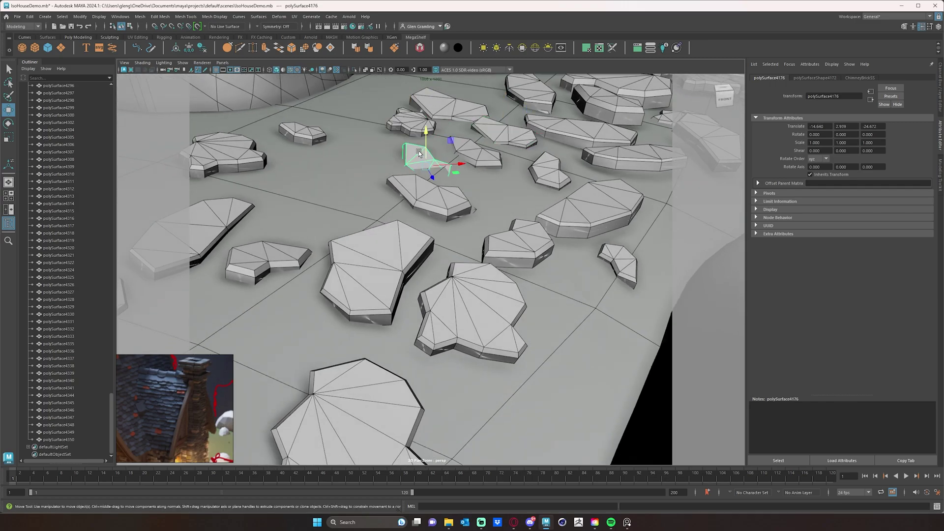
{"action": "left_click", "coordinate": [414, 120]}
{"action": "key", "text": "e"}
{"action": "mouse_move", "coordinate": [414, 120]}
{"action": "left_mouse_down"}
{"action": "mouse_move", "coordinate": [423, 117]}
{"action": "mouse_move", "coordinate": [410, 104]}
{"action": "left_mouse_up"}
{"action": "key", "text": "w"}
{"action": "left_click", "coordinate": [419, 155]}
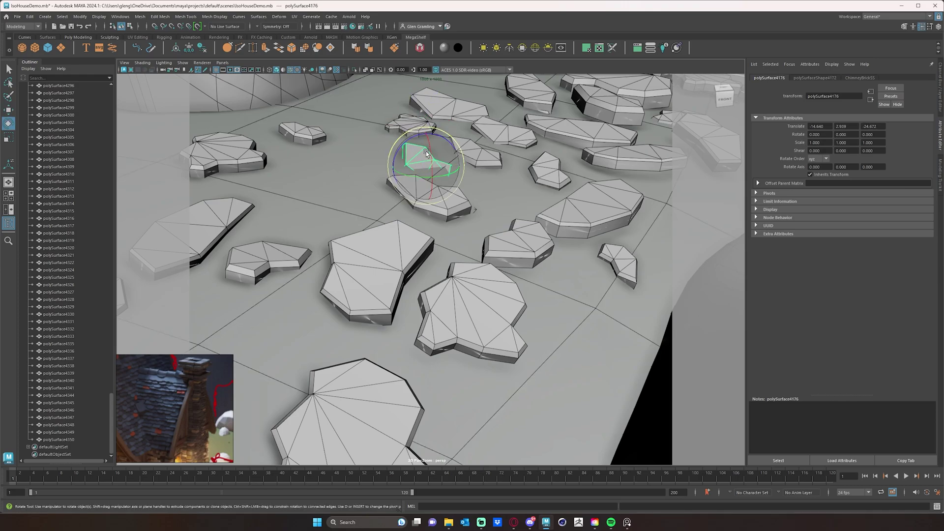
{"action": "mouse_move", "coordinate": [428, 149]}
{"action": "left_mouse_down"}
{"action": "mouse_move", "coordinate": [427, 138]}
{"action": "mouse_move", "coordinate": [431, 154]}
{"action": "left_mouse_up"}
Raise the buried small paver in the gap of the sparse section to a Y translation of about 9.25
{"action": "key", "text": "e"}
{"action": "left_click", "coordinate": [448, 202]}
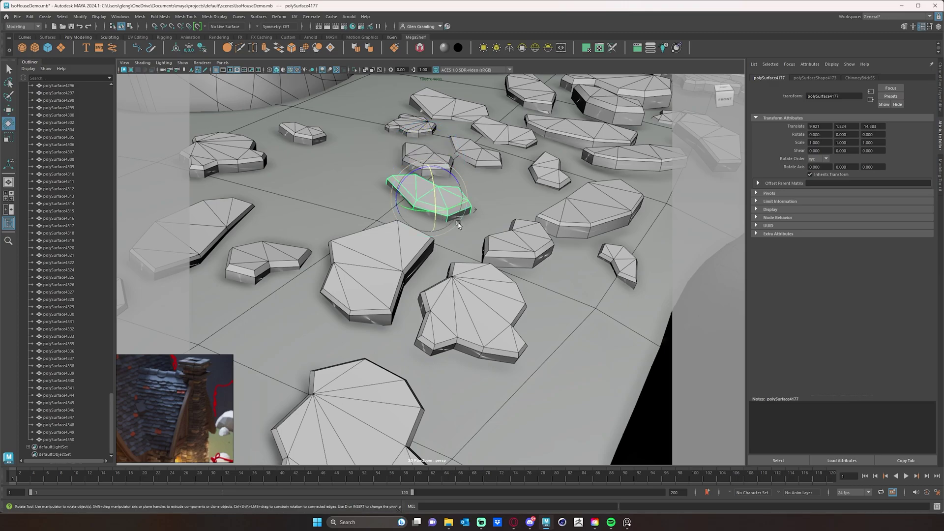
{"action": "left_click_drag", "start_coordinate": [483, 219], "coordinate": [441, 219], "text": "alt"}
{"action": "middle_click_drag", "start_coordinate": [487, 298], "coordinate": [441, 313], "text": "alt"}
{"action": "left_click", "coordinate": [571, 270]}
{"action": "key", "text": "w"}
{"action": "left_click_drag", "start_coordinate": [546, 251], "coordinate": [547, 242]}
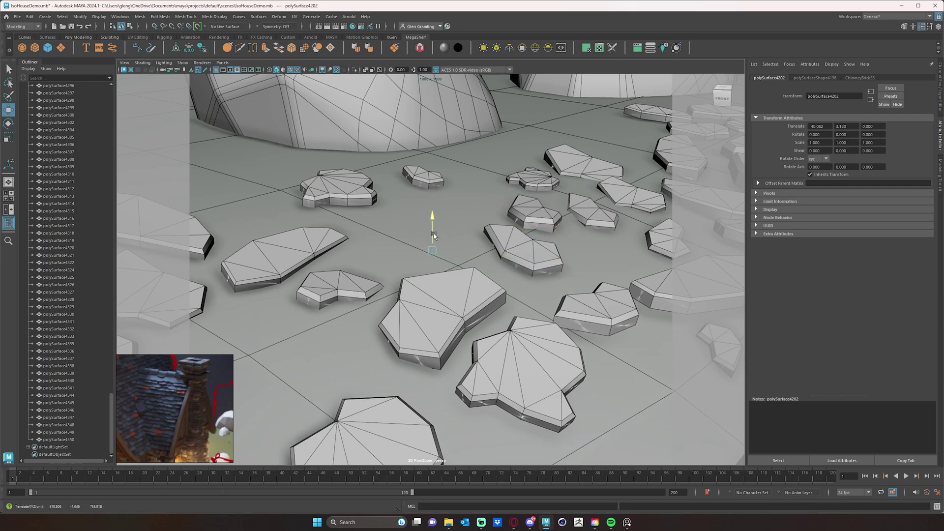
{"action": "left_click_drag", "start_coordinate": [434, 237], "coordinate": [434, 224]}
{"action": "mouse_move", "coordinate": [457, 258]}
{"action": "left_mouse_down", "text": "alt"}
{"action": "mouse_move", "coordinate": [444, 245]}
{"action": "mouse_move", "coordinate": [459, 275]}
{"action": "left_mouse_up", "text": "alt"}
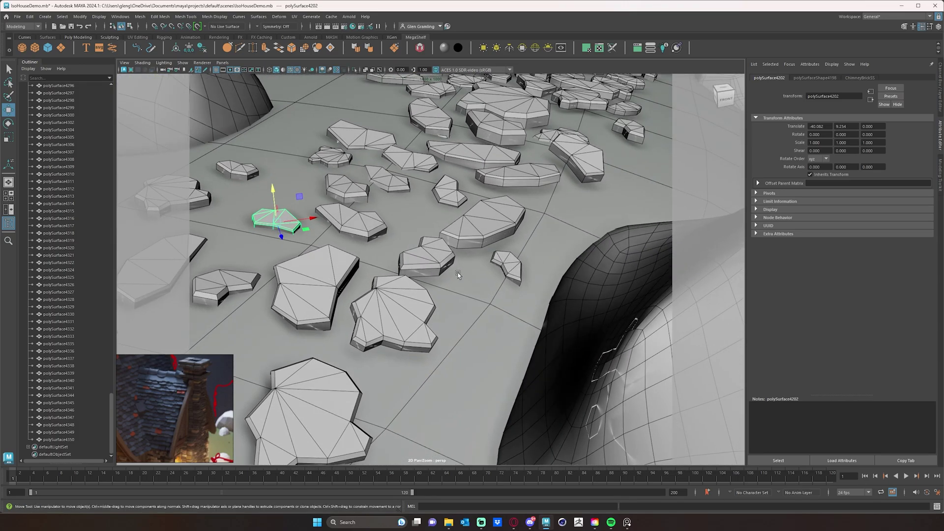
Seat the small angular paver, the wide paver behind it and the small curved paver near the boulder on the ground
{"action": "left_click", "coordinate": [435, 259]}
{"action": "left_click_drag", "start_coordinate": [422, 233], "coordinate": [422, 242]}
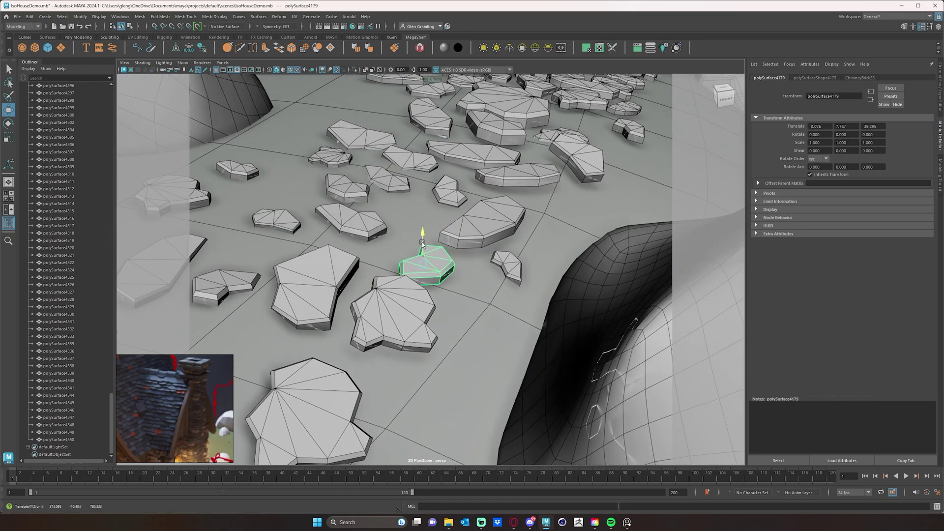
{"action": "left_click", "coordinate": [482, 217]}
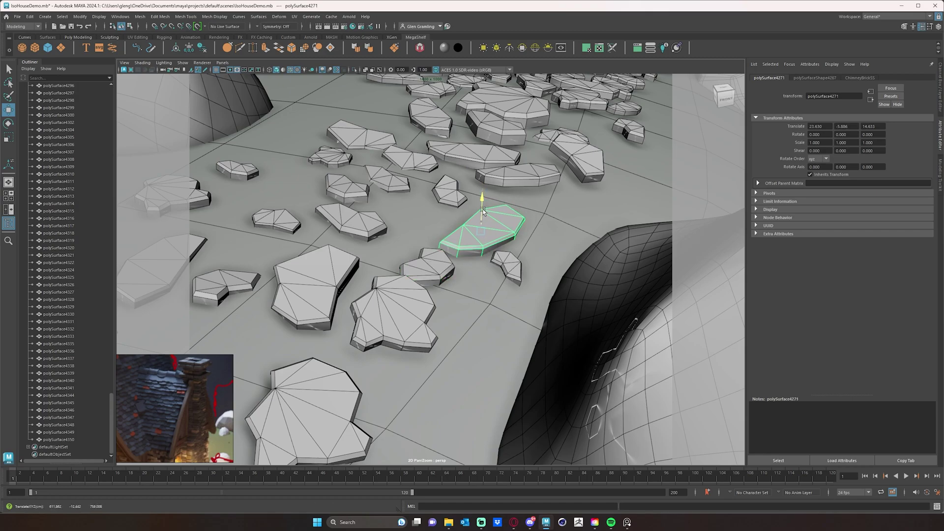
{"action": "left_click", "coordinate": [514, 253]}
{"action": "left_click_drag", "start_coordinate": [508, 245], "coordinate": [510, 244]}
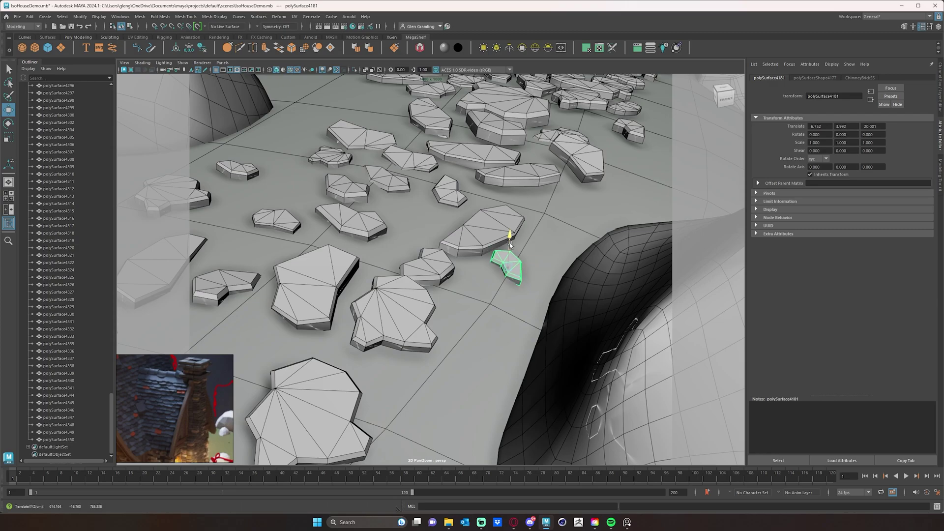
Lower the floating elongated pavers in the middle of the sparse section onto the ground
{"action": "left_click", "coordinate": [404, 319]}
{"action": "left_click_drag", "start_coordinate": [404, 330], "coordinate": [434, 358], "text": "alt"}
{"action": "left_click_drag", "start_coordinate": [576, 294], "coordinate": [614, 283], "text": "alt"}
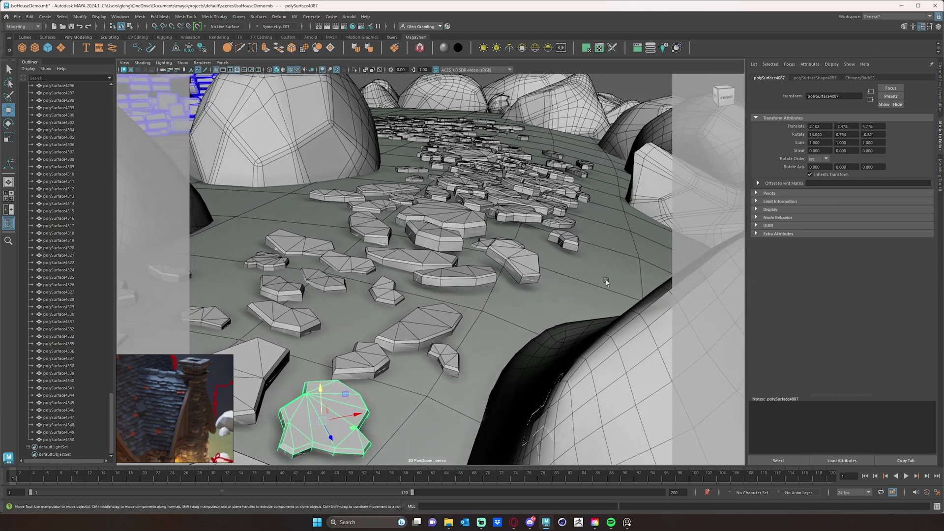
{"action": "left_click", "coordinate": [528, 275]}
{"action": "left_click_drag", "start_coordinate": [520, 251], "coordinate": [518, 247]}
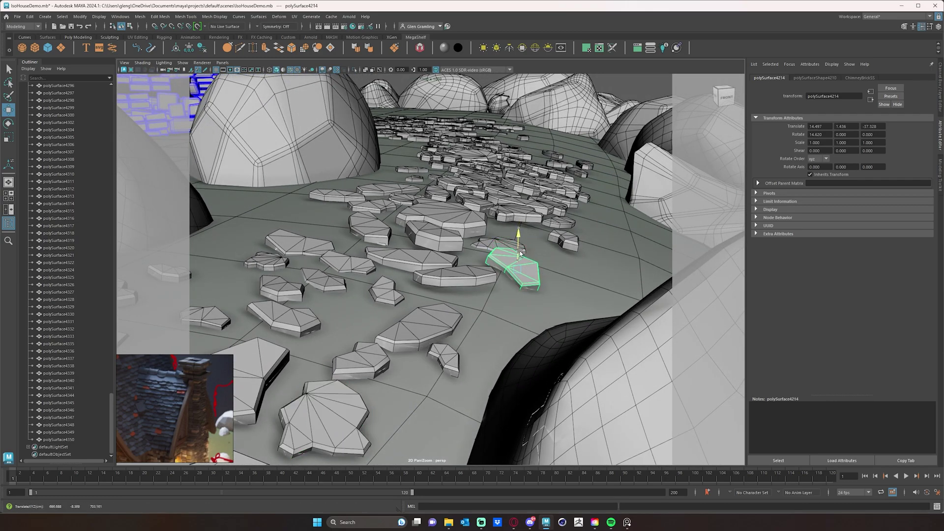
{"action": "left_click", "coordinate": [473, 277]}
{"action": "left_click_drag", "start_coordinate": [455, 256], "coordinate": [455, 264]}
{"action": "left_click", "coordinate": [432, 259]}
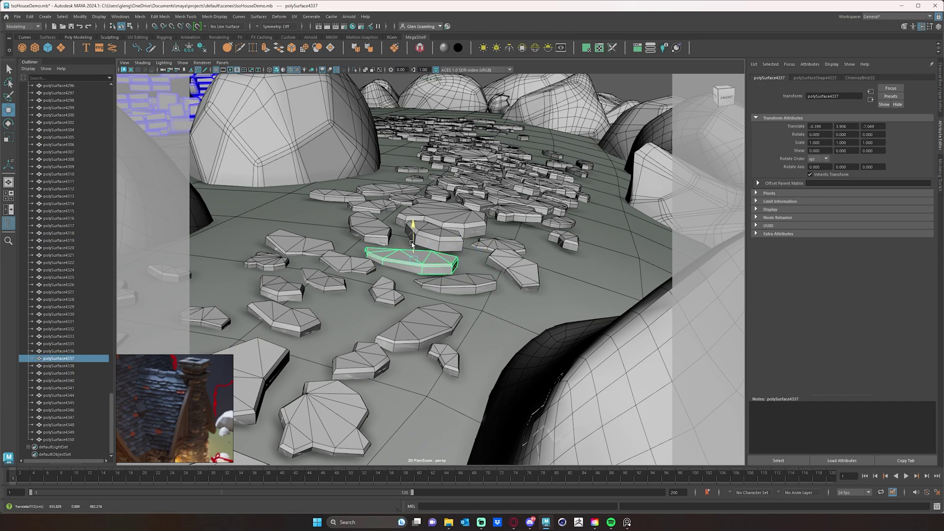
Adjust the heights of the overlapping large pavers and the small paver beside them at the start of the denser path
{"action": "left_click", "coordinate": [443, 246]}
{"action": "left_click_drag", "start_coordinate": [434, 216], "coordinate": [439, 202]}
{"action": "left_click", "coordinate": [430, 197]}
{"action": "left_click", "coordinate": [372, 220]}
{"action": "middle_click_drag", "start_coordinate": [510, 237], "coordinate": [480, 276], "text": "alt"}
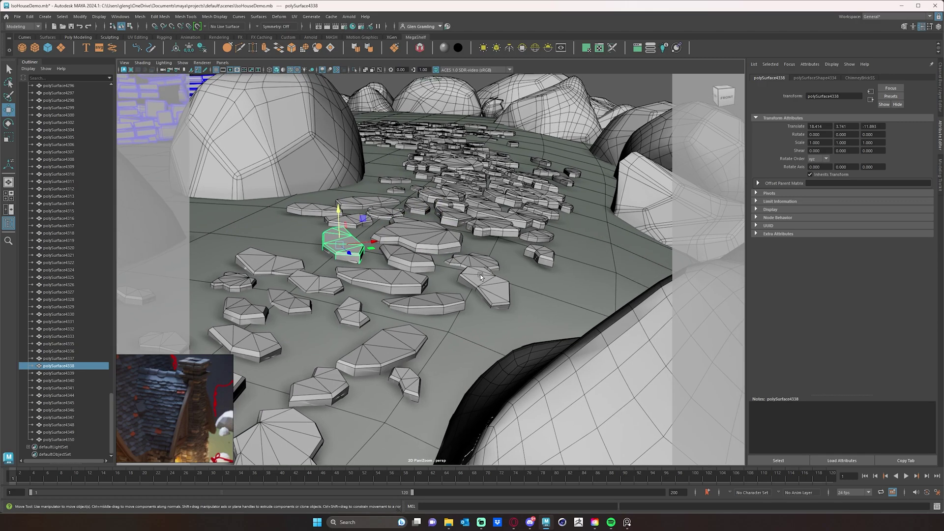
Adjust the heights of the pavers along the near edge of the dense path section
{"action": "left_click", "coordinate": [501, 234]}
{"action": "left_click_drag", "start_coordinate": [487, 219], "coordinate": [453, 218]}
{"action": "left_click", "coordinate": [460, 207]}
{"action": "left_click_drag", "start_coordinate": [453, 217], "coordinate": [457, 271], "text": "alt"}
{"action": "middle_click_drag", "start_coordinate": [458, 270], "coordinate": [608, 228], "text": "alt"}
{"action": "right_click_drag", "start_coordinate": [608, 228], "coordinate": [275, 284], "text": "alt"}
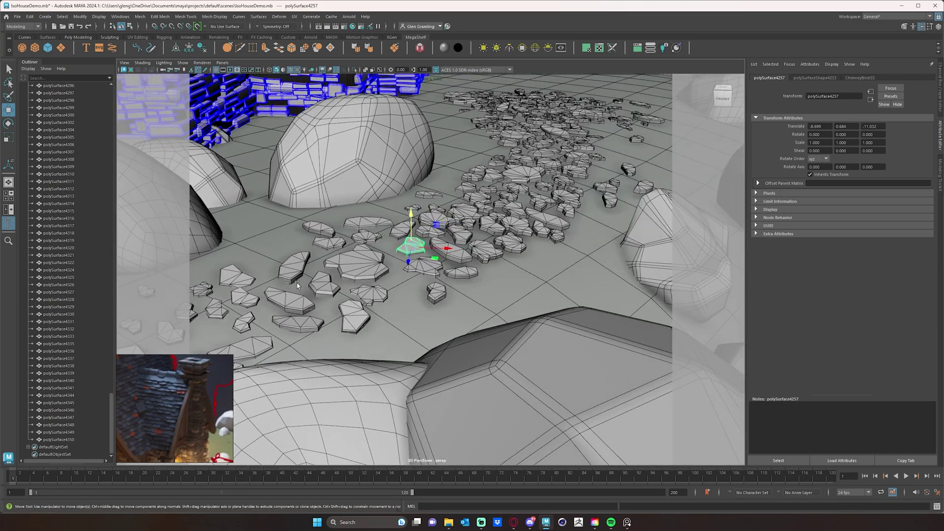
Frame the long curved paver at the dense section's edge and lower it to a Y translation of about -1.6
{"action": "left_click", "coordinate": [466, 256]}
{"action": "right_click_drag", "start_coordinate": [466, 257], "coordinate": [540, 252], "text": "alt"}
{"action": "key", "text": "f"}
{"action": "left_click_drag", "start_coordinate": [566, 251], "coordinate": [574, 224], "text": "alt"}
{"action": "left_click_drag", "start_coordinate": [432, 231], "coordinate": [433, 276]}
{"action": "right_click_drag", "start_coordinate": [433, 275], "coordinate": [295, 266], "text": "alt"}
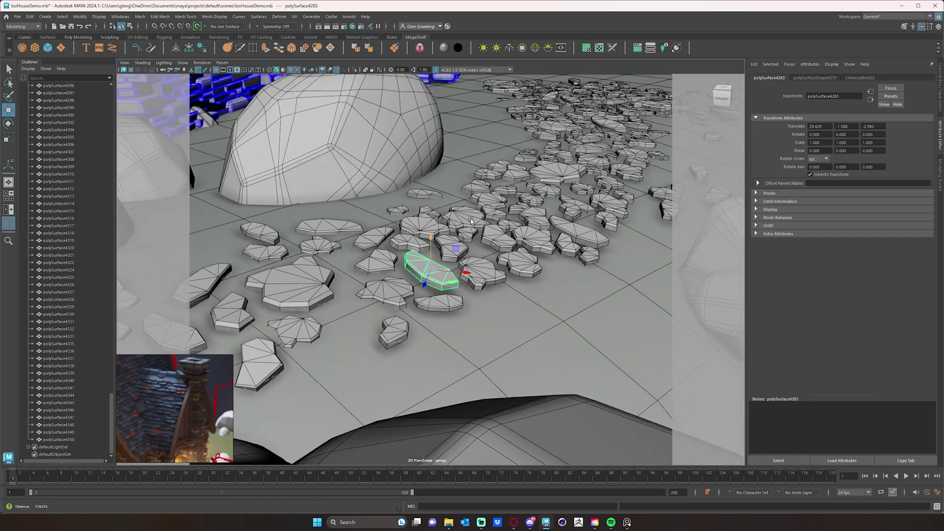
Adjust the heights of the two pavers in the cluster where the path bends toward the boulders
{"action": "middle_click_drag", "start_coordinate": [567, 230], "coordinate": [550, 245], "text": "alt"}
{"action": "left_click_drag", "start_coordinate": [550, 246], "coordinate": [467, 280], "text": "alt"}
{"action": "middle_click_drag", "start_coordinate": [469, 311], "coordinate": [470, 255], "text": "alt"}
{"action": "right_click_drag", "start_coordinate": [471, 256], "coordinate": [526, 383], "text": "alt"}
{"action": "left_click_drag", "start_coordinate": [526, 383], "coordinate": [467, 341], "text": "alt"}
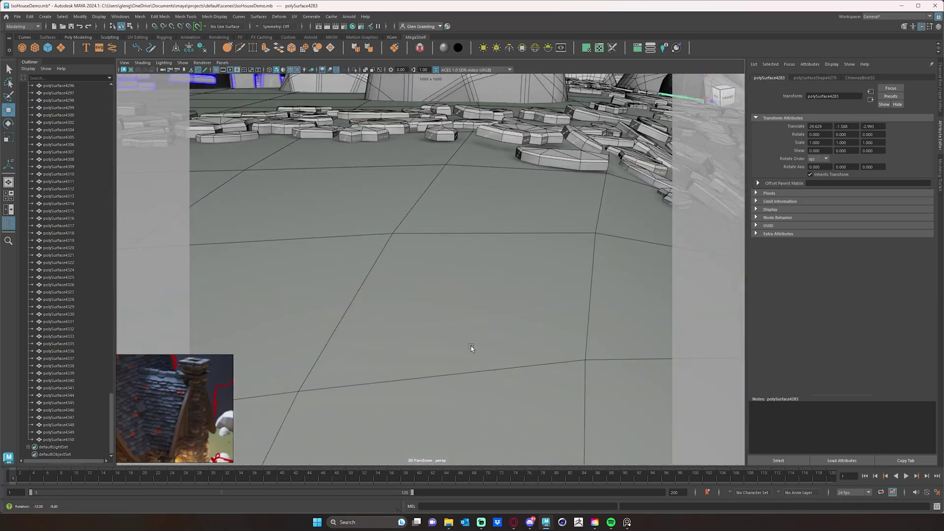
{"action": "right_click_drag", "start_coordinate": [604, 263], "coordinate": [564, 249], "text": "alt"}
{"action": "left_click_drag", "start_coordinate": [564, 250], "coordinate": [660, 342], "text": "alt"}
{"action": "middle_click_drag", "start_coordinate": [659, 341], "coordinate": [457, 300], "text": "alt"}
{"action": "right_click_drag", "start_coordinate": [457, 300], "coordinate": [625, 233], "text": "alt"}
{"action": "left_click_drag", "start_coordinate": [554, 166], "coordinate": [553, 161]}
{"action": "left_click", "coordinate": [463, 200]}
{"action": "left_click_drag", "start_coordinate": [450, 188], "coordinate": [529, 186]}
{"action": "right_click_drag", "start_coordinate": [528, 187], "coordinate": [555, 141], "text": "alt"}
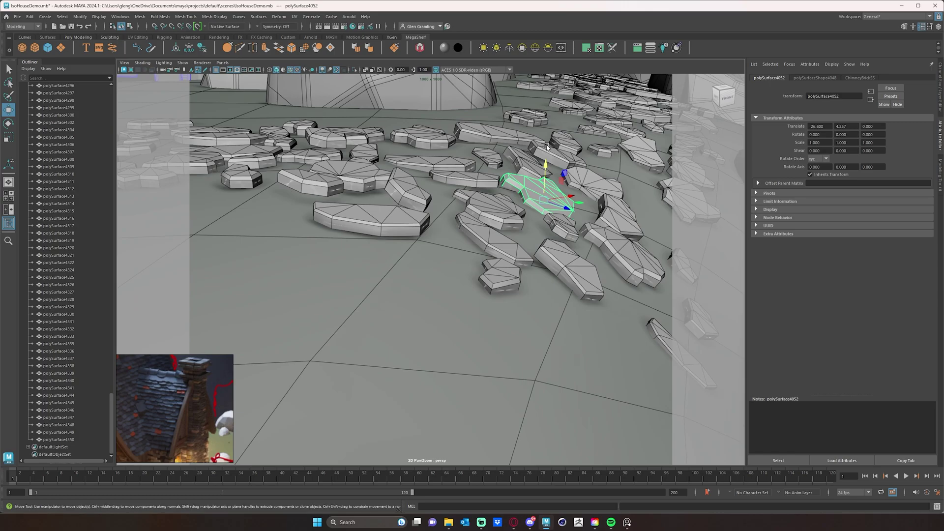
Lower the small paver at the bend's outer edge to a Y translation of about -5.3 and settle its neighbouring pavers
{"action": "left_click", "coordinate": [545, 149]}
{"action": "left_click_drag", "start_coordinate": [500, 146], "coordinate": [508, 168], "text": "alt"}
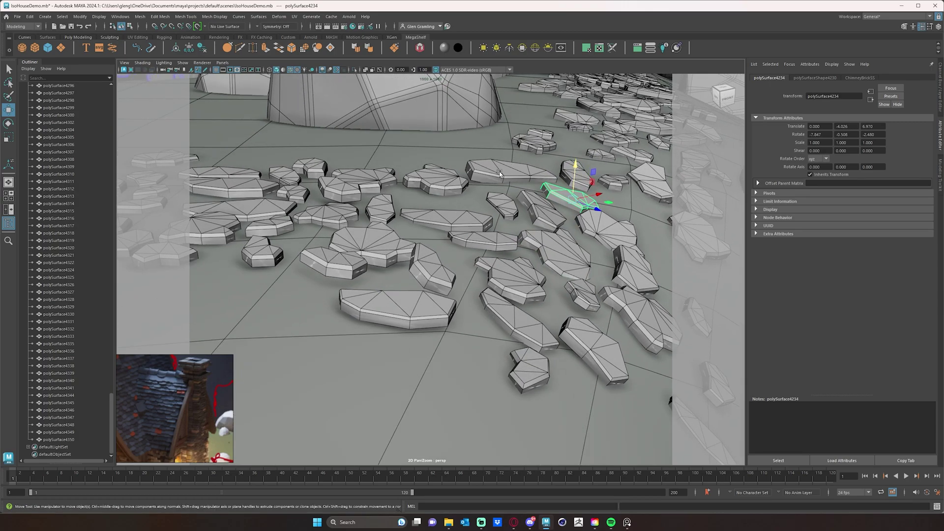
{"action": "left_click", "coordinate": [332, 259]}
{"action": "left_click_drag", "start_coordinate": [333, 243], "coordinate": [332, 252]}
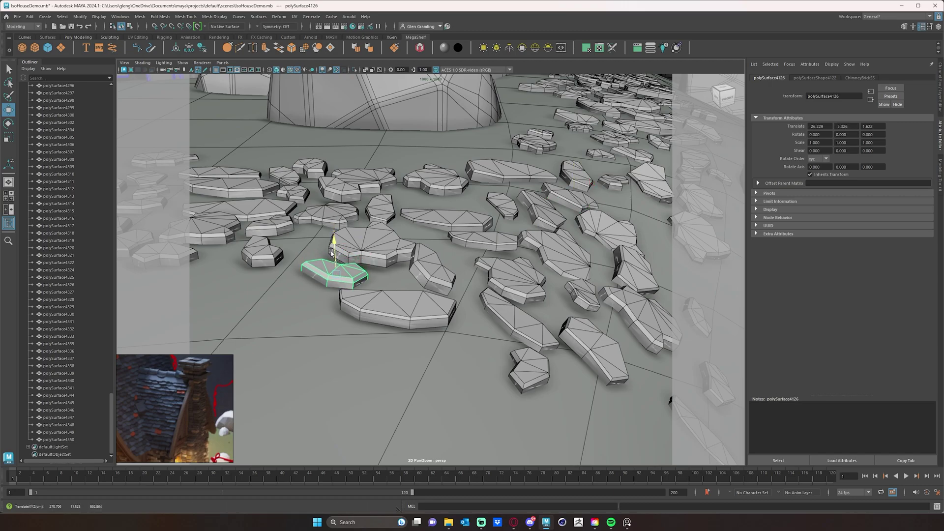
{"action": "left_click_drag", "start_coordinate": [416, 270], "coordinate": [388, 263], "text": "alt"}
{"action": "left_click", "coordinate": [516, 261]}
{"action": "key", "text": "e"}
{"action": "key", "text": "w"}
{"action": "left_click", "coordinate": [589, 296]}
Seat the pavers near the front steps and planter, lowering the large front one to a Y translation of about -0.26
{"action": "middle_click_drag", "start_coordinate": [384, 236], "coordinate": [453, 265], "text": "alt"}
{"action": "scroll", "coordinate": [454, 265], "scroll_direction": "down", "scroll_amount": 5}
{"action": "left_click_drag", "start_coordinate": [454, 265], "coordinate": [487, 288], "text": "alt"}
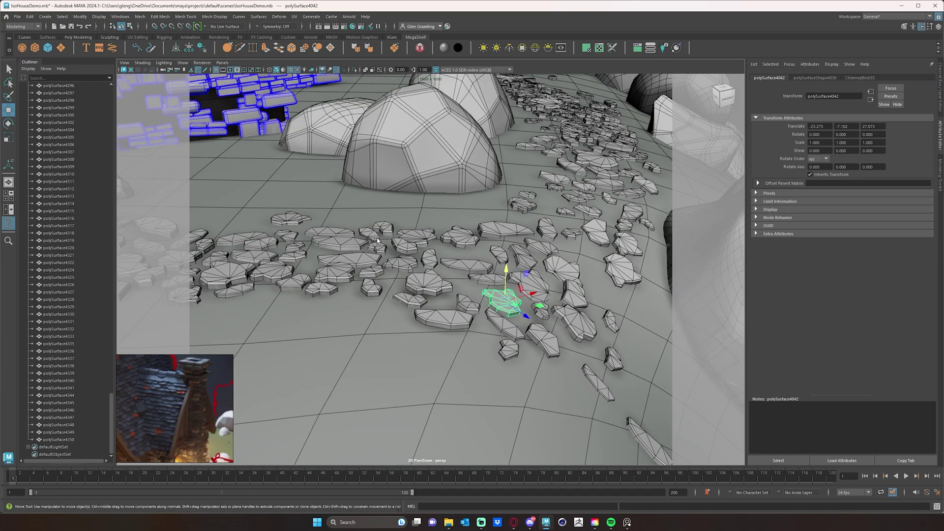
{"action": "middle_click_drag", "start_coordinate": [487, 287], "coordinate": [445, 256], "text": "alt"}
{"action": "left_click_drag", "start_coordinate": [445, 256], "coordinate": [548, 264], "text": "alt"}
{"action": "middle_click_drag", "start_coordinate": [399, 153], "coordinate": [472, 221], "text": "alt"}
{"action": "scroll", "coordinate": [472, 221], "scroll_direction": "up", "scroll_amount": 4}
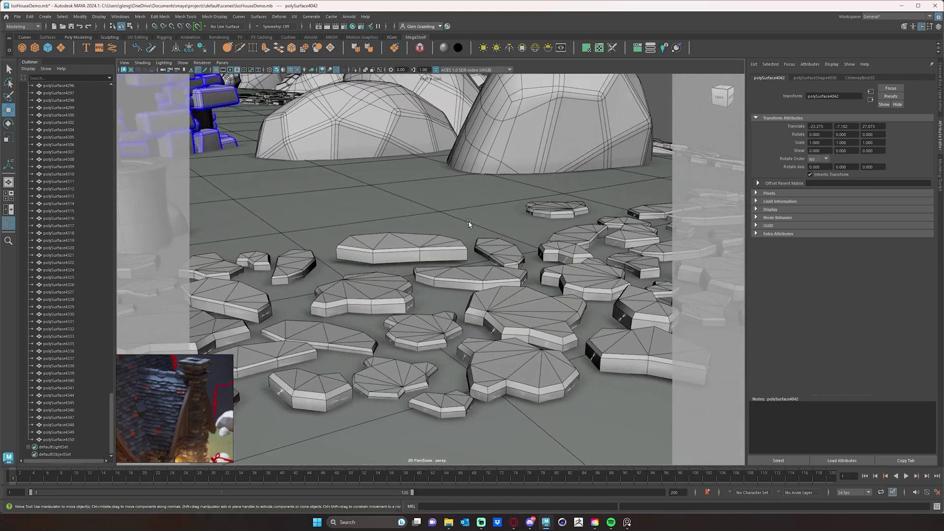
{"action": "left_click", "coordinate": [418, 244]}
{"action": "left_click_drag", "start_coordinate": [400, 217], "coordinate": [431, 299], "text": "alt"}
{"action": "left_click", "coordinate": [406, 291]}
{"action": "left_click", "coordinate": [436, 278]}
{"action": "scroll", "coordinate": [415, 317], "scroll_direction": "up", "scroll_amount": 5}
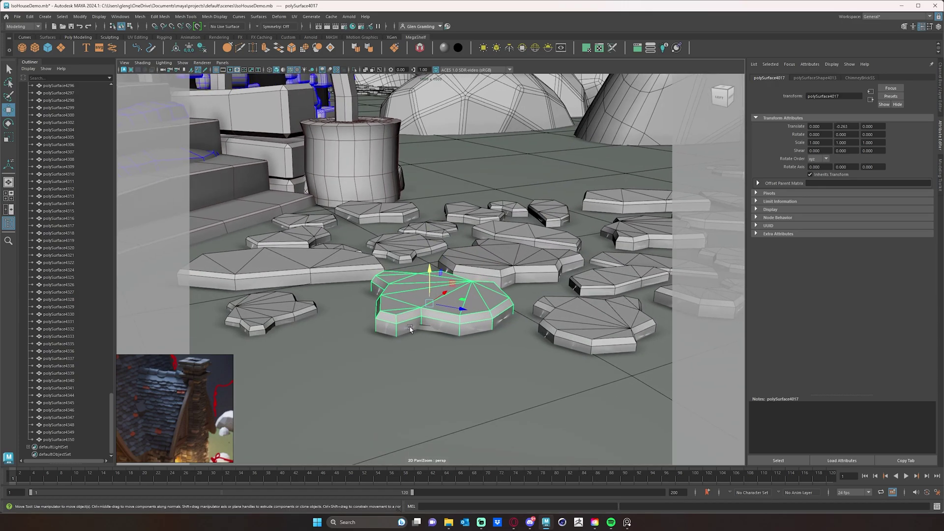
{"action": "left_click", "coordinate": [424, 330]}
{"action": "left_click_drag", "start_coordinate": [447, 335], "coordinate": [379, 365]}
{"action": "left_click_drag", "start_coordinate": [379, 365], "coordinate": [360, 360], "text": "alt"}
Lower the long outlying paver at the stone-wall end of the path to a Y translation of about -3.6
{"action": "scroll", "coordinate": [373, 366], "scroll_direction": "down", "scroll_amount": 8}
{"action": "middle_click_drag", "start_coordinate": [497, 340], "coordinate": [519, 321], "text": "alt"}
{"action": "left_click_drag", "start_coordinate": [519, 321], "coordinate": [508, 327], "text": "alt"}
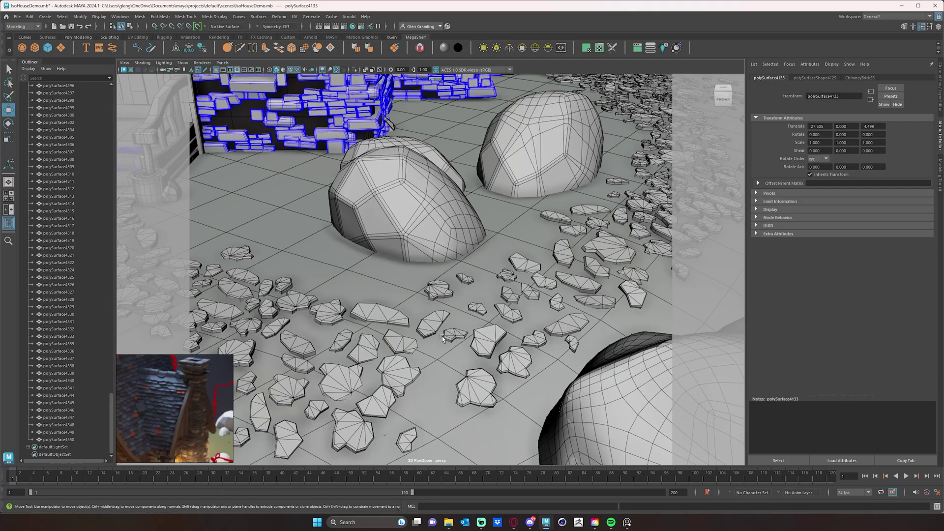
{"action": "middle_click_drag", "start_coordinate": [514, 291], "coordinate": [551, 258], "text": "alt"}
{"action": "left_click_drag", "start_coordinate": [551, 257], "coordinate": [346, 298], "text": "alt"}
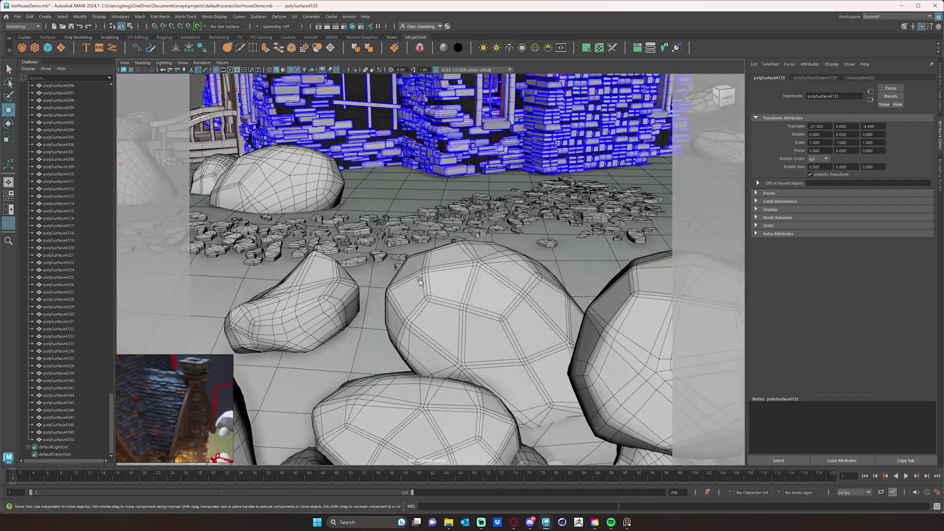
{"action": "left_click_drag", "start_coordinate": [422, 277], "coordinate": [389, 279], "text": "alt"}
{"action": "right_click_drag", "start_coordinate": [418, 281], "coordinate": [574, 284], "text": "alt"}
{"action": "middle_click_drag", "start_coordinate": [592, 244], "coordinate": [525, 261], "text": "alt"}
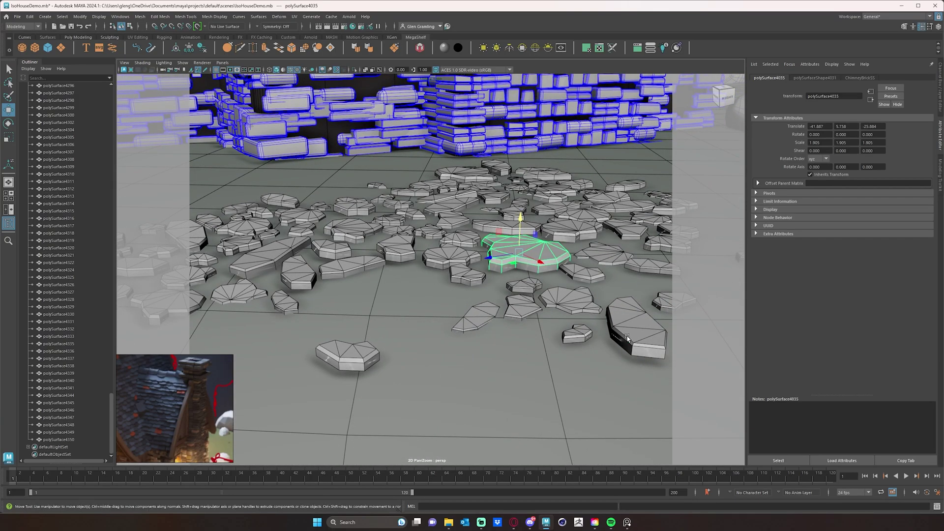
{"action": "left_click", "coordinate": [638, 298]}
{"action": "left_click_drag", "start_coordinate": [638, 298], "coordinate": [638, 301]}
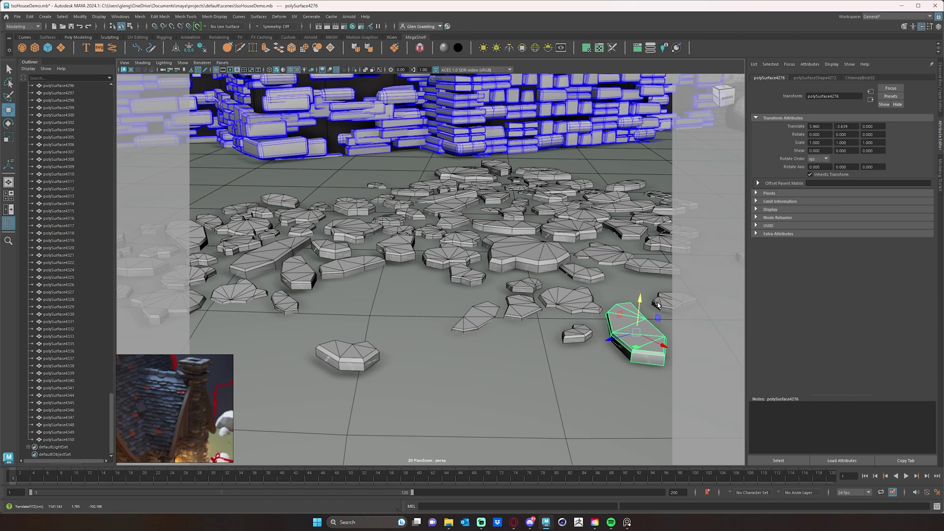
Settle the outlying pavers around the stone-wall end of the path onto the ground
{"action": "left_click_drag", "start_coordinate": [496, 258], "coordinate": [566, 266], "text": "alt"}
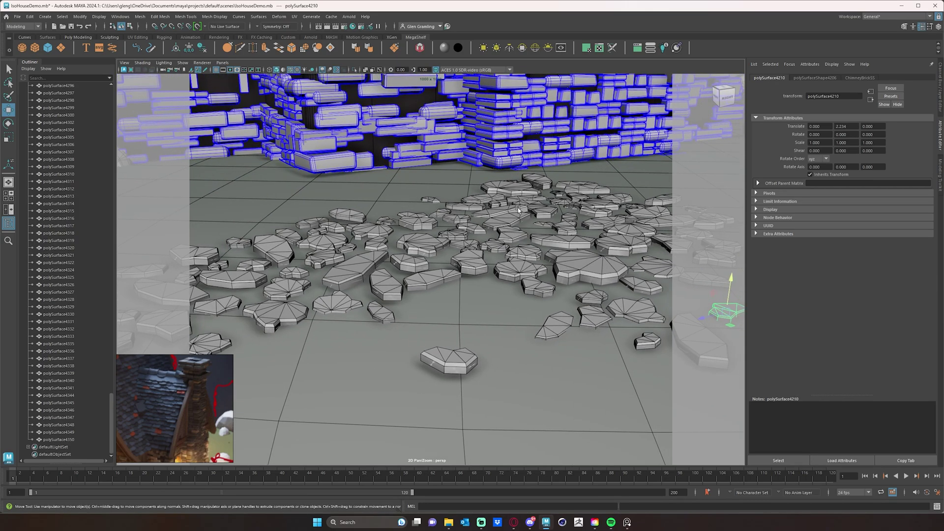
{"action": "left_click", "coordinate": [352, 215]}
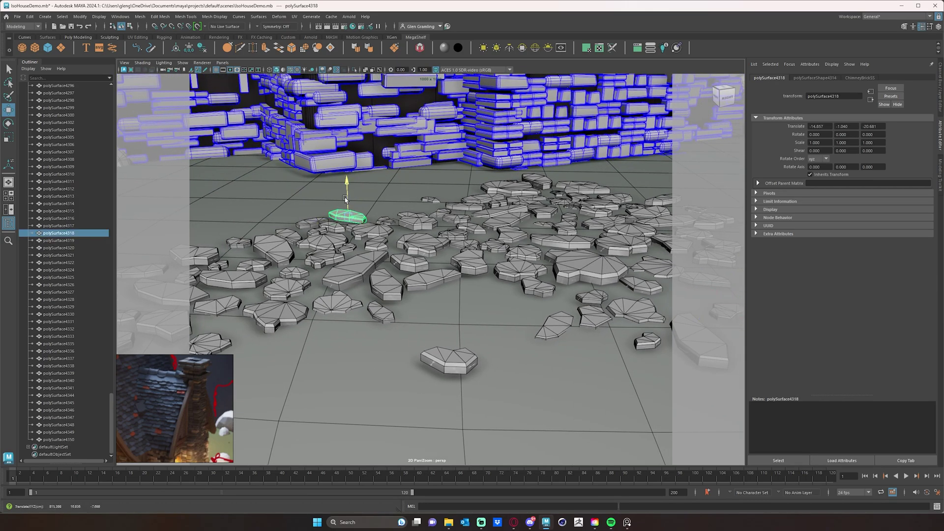
{"action": "left_click_drag", "start_coordinate": [346, 200], "coordinate": [388, 196], "text": "alt"}
{"action": "left_click", "coordinate": [388, 202]}
{"action": "left_click_drag", "start_coordinate": [551, 197], "coordinate": [590, 196], "text": "alt"}
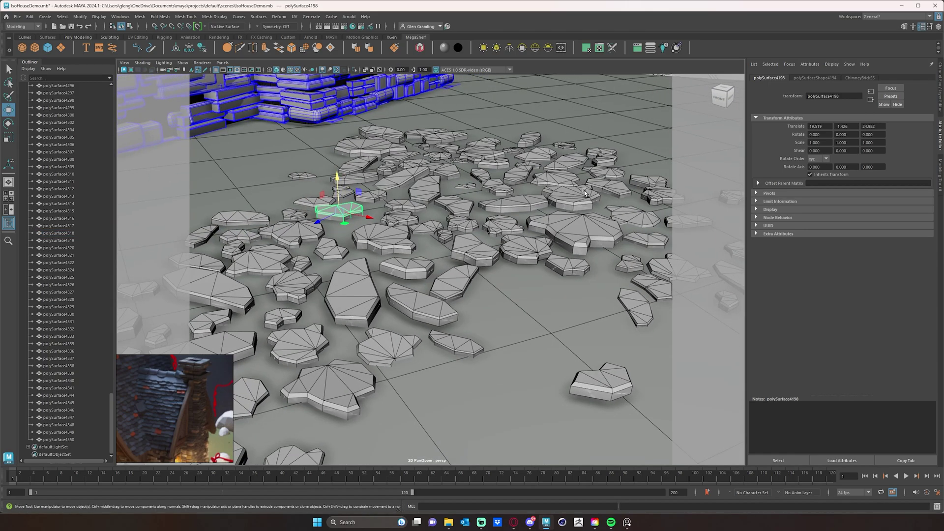
Examine the pavers beside the stone wall and the whole house scene with nothing selected
{"action": "middle_click_drag", "start_coordinate": [466, 234], "coordinate": [499, 280], "text": "alt"}
{"action": "right_click_drag", "start_coordinate": [551, 288], "coordinate": [524, 286], "text": "alt"}
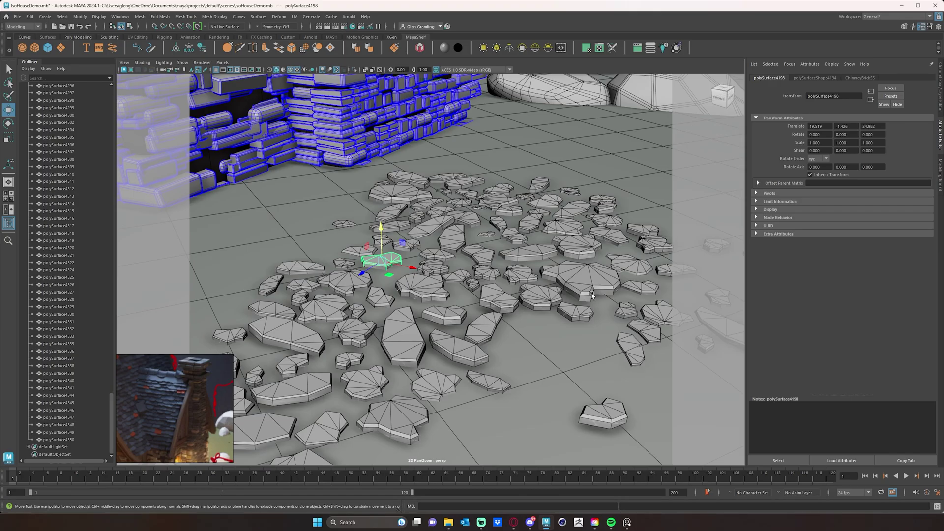
{"action": "right_click_drag", "start_coordinate": [568, 257], "coordinate": [422, 261], "text": "alt"}
{"action": "left_click_drag", "start_coordinate": [421, 262], "coordinate": [453, 265], "text": "alt"}
{"action": "middle_click_drag", "start_coordinate": [453, 265], "coordinate": [500, 294], "text": "alt"}
{"action": "right_click_drag", "start_coordinate": [500, 295], "coordinate": [459, 294], "text": "alt"}
{"action": "middle_click_drag", "start_coordinate": [458, 294], "coordinate": [447, 302], "text": "alt"}
{"action": "left_click", "coordinate": [603, 180]}
{"action": "middle_click_drag", "start_coordinate": [556, 277], "coordinate": [584, 262], "text": "alt"}
{"action": "left_click_drag", "start_coordinate": [584, 260], "coordinate": [566, 268], "text": "alt"}
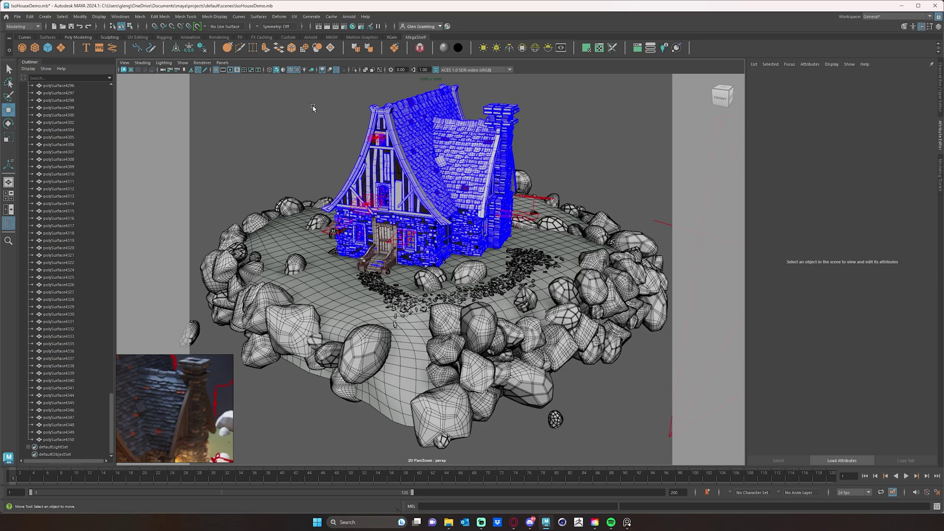
Check the paver path in front of the house in the rendered viewport
{"action": "left_click_drag", "start_coordinate": [397, 210], "coordinate": [467, 222], "text": "alt"}
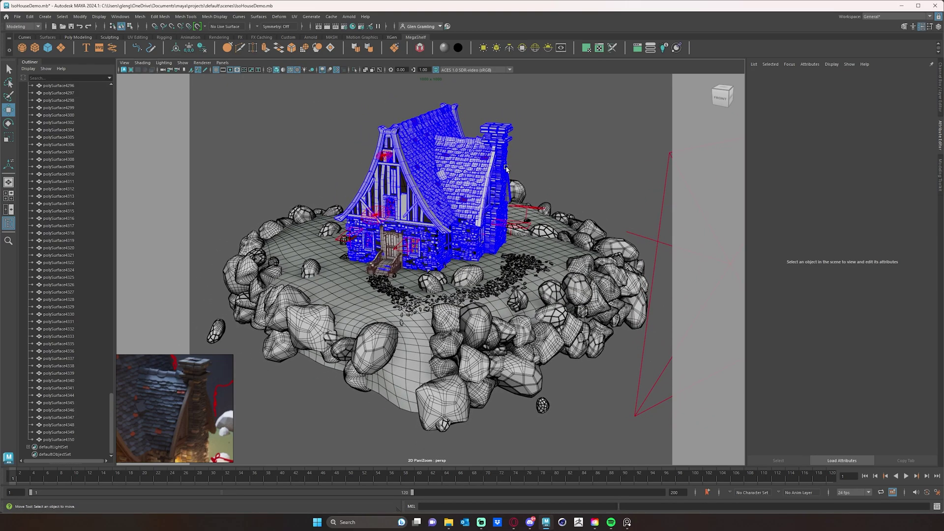
{"action": "left_click_drag", "start_coordinate": [303, 185], "coordinate": [200, 136], "text": "alt"}
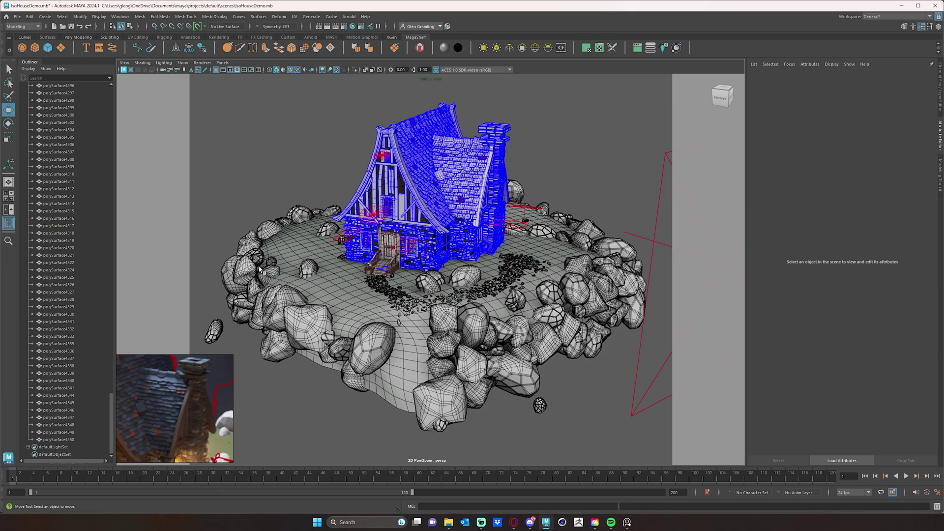
{"action": "key", "text": "q"}
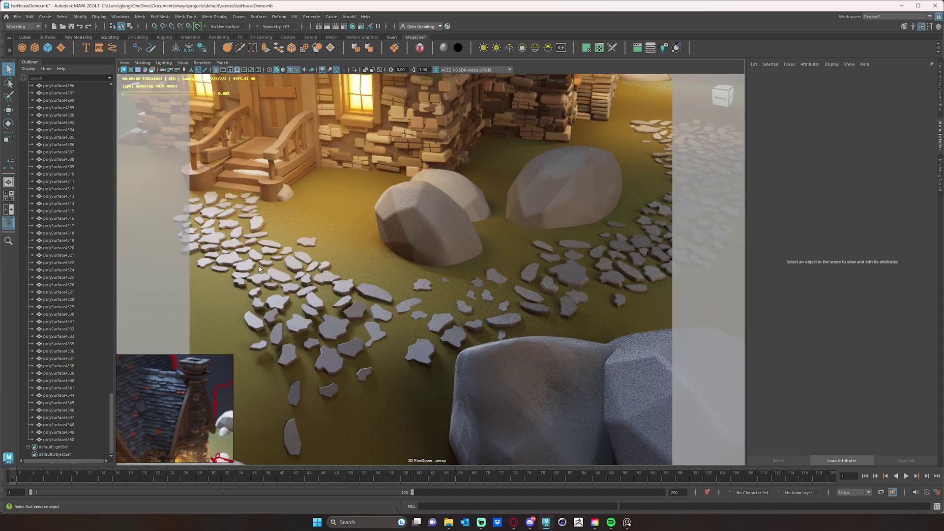